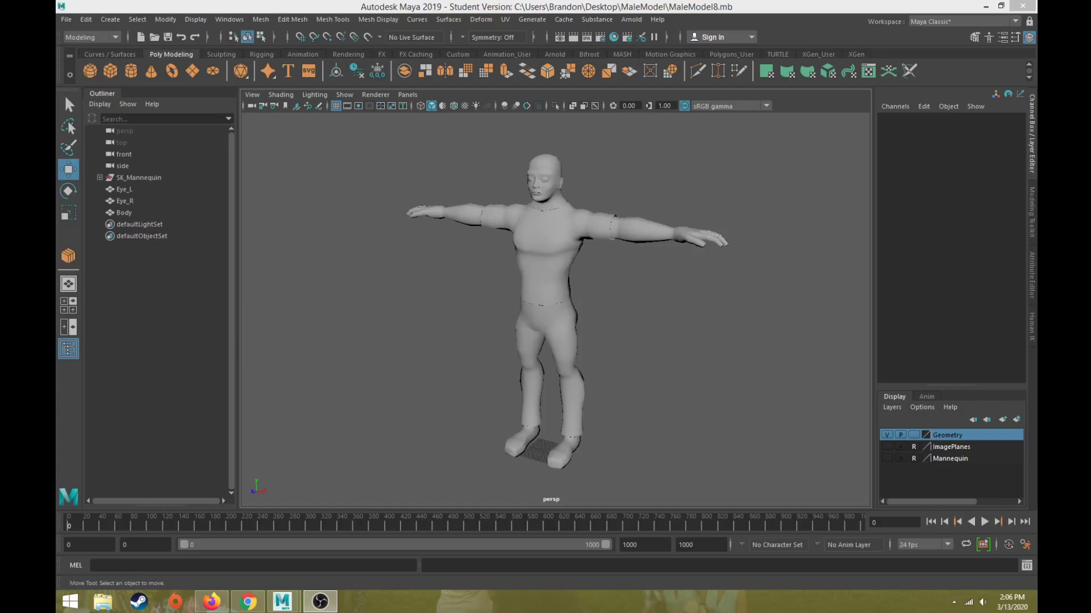
Step: Examine the male body mesh and its eye meshes, selecting them all together and the body alone
alt+drag(713, 188, 780, 167)
drag(318, 126, 754, 428)
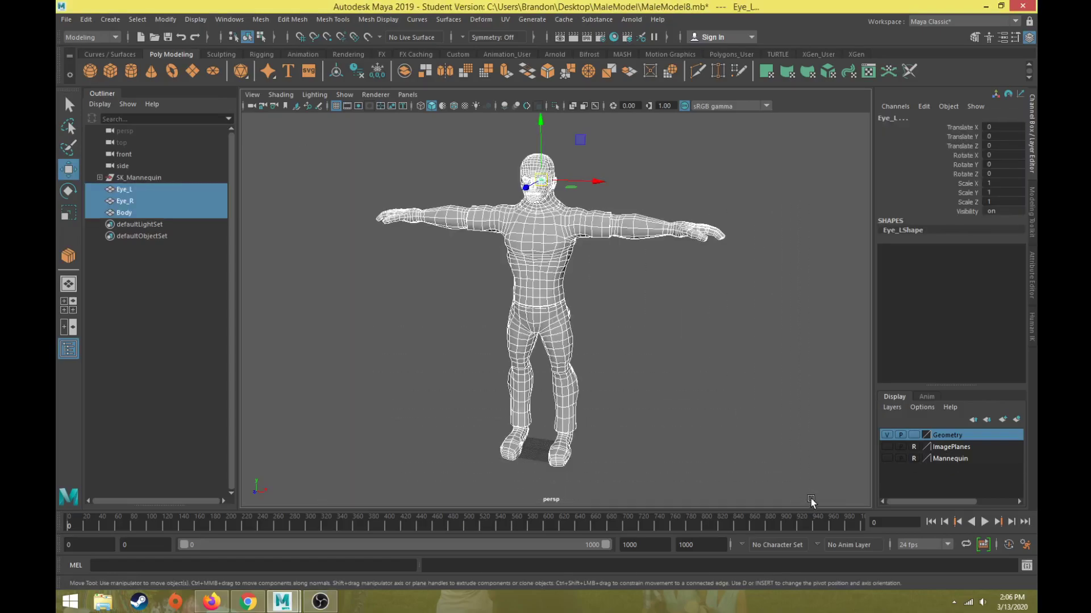
alt+drag(730, 341, 664, 290)
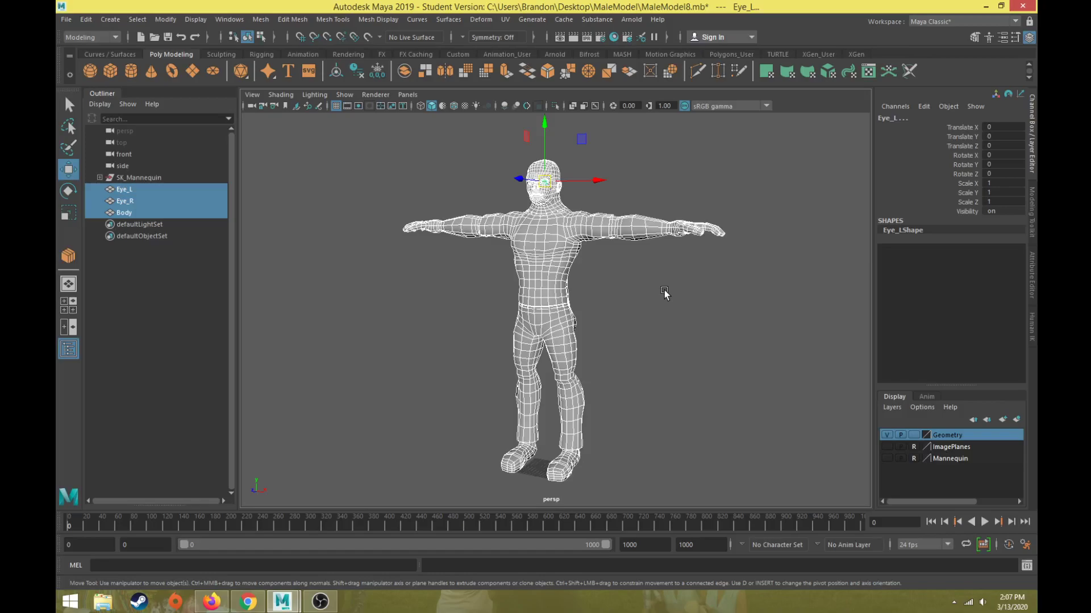
click(664, 289)
alt+drag(652, 258, 628, 272)
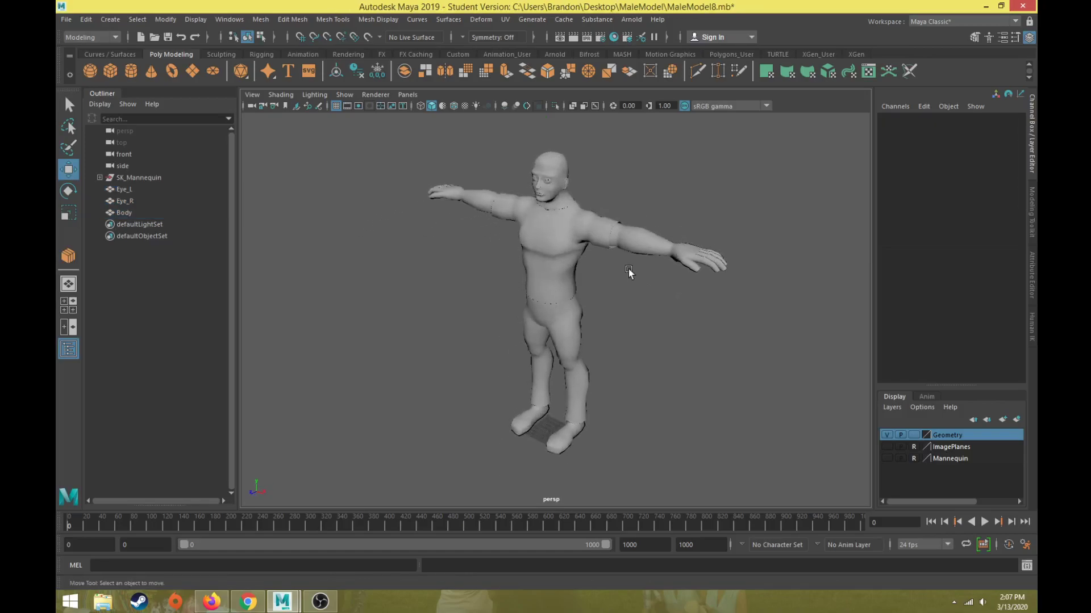
click(618, 235)
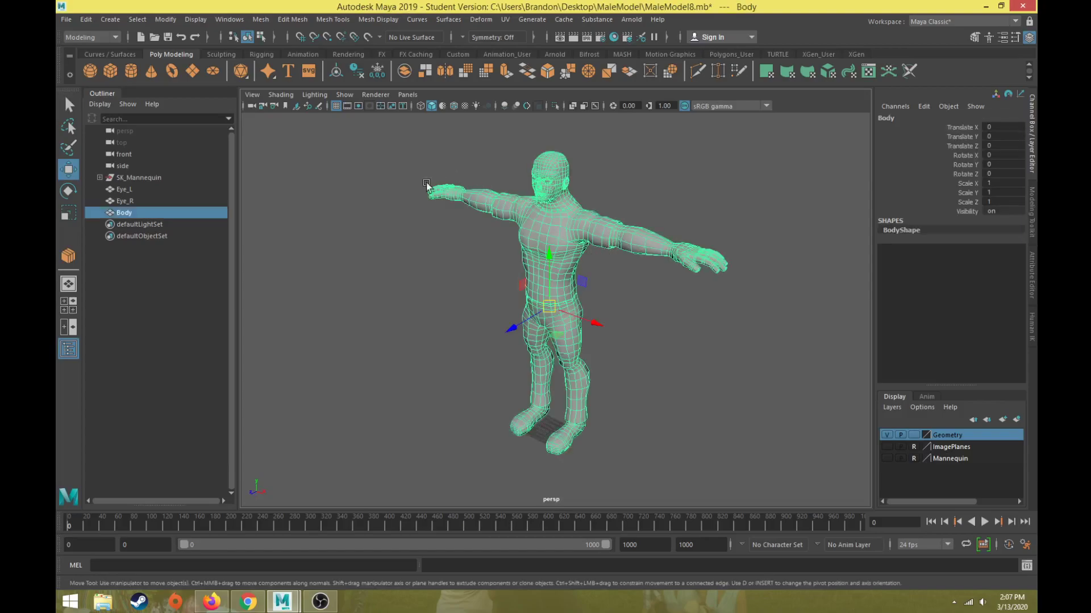
alt+drag(432, 276, 442, 267)
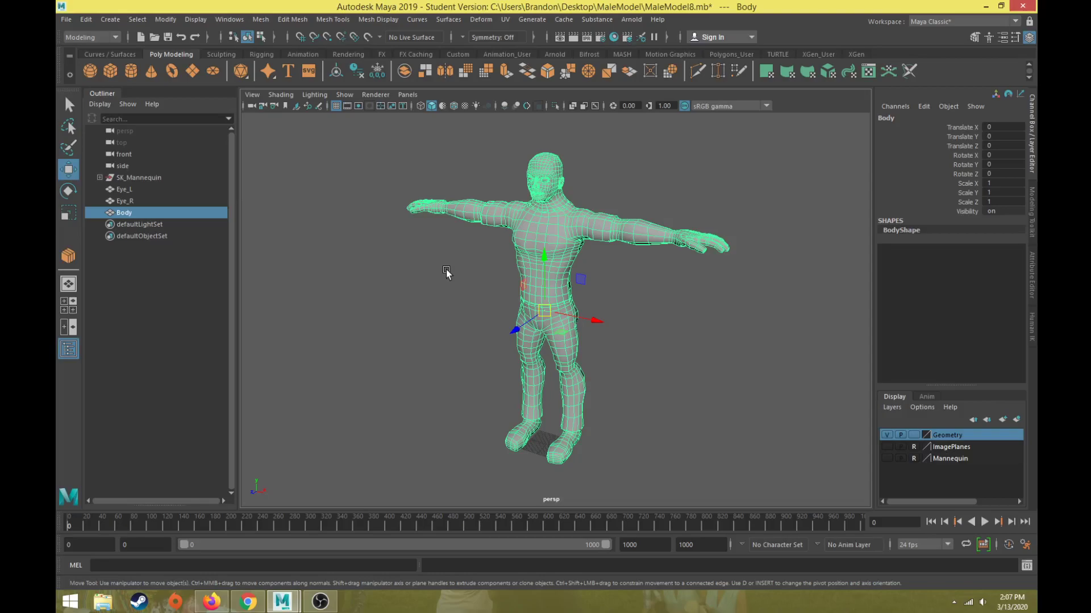
Step: Delete the construction history of the body and both eye meshes and freeze their transformations
click(445, 168)
drag(395, 135, 769, 448)
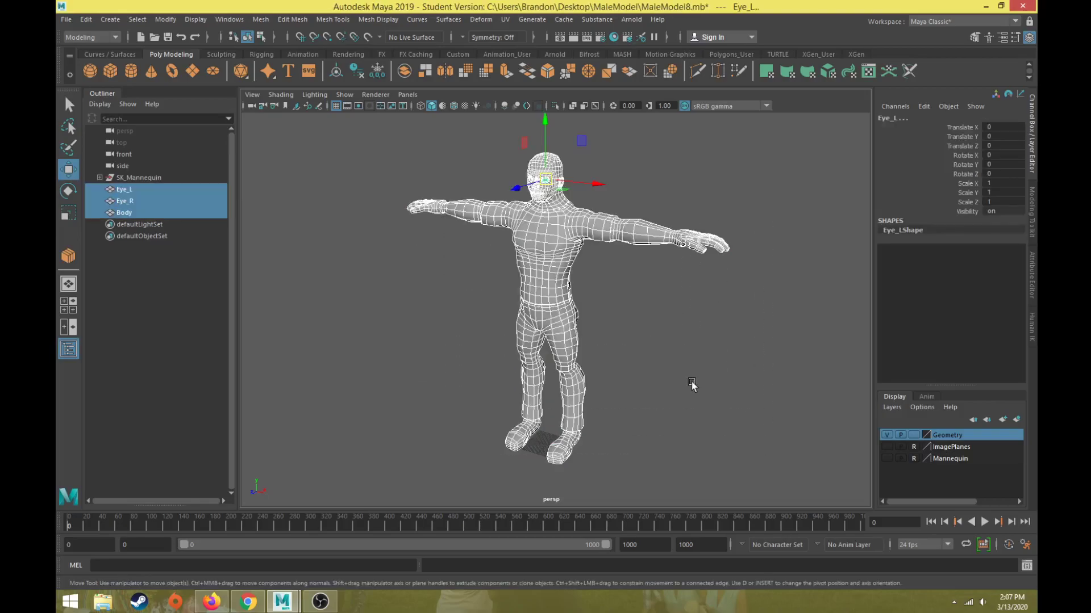
drag(443, 139, 699, 362)
click(86, 21)
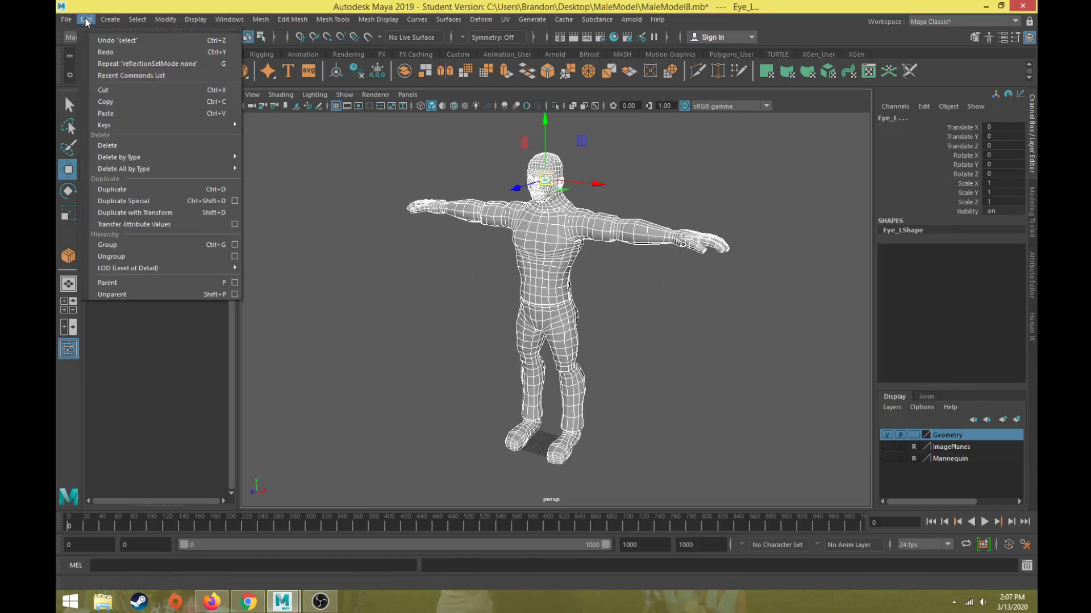
mouse_move(137, 158)
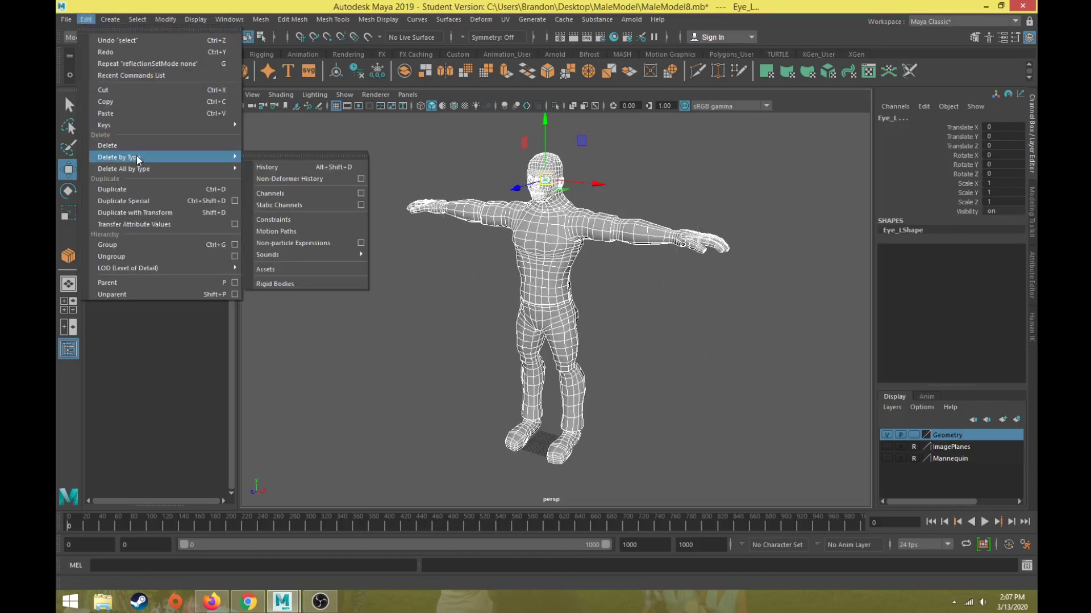
click(268, 166)
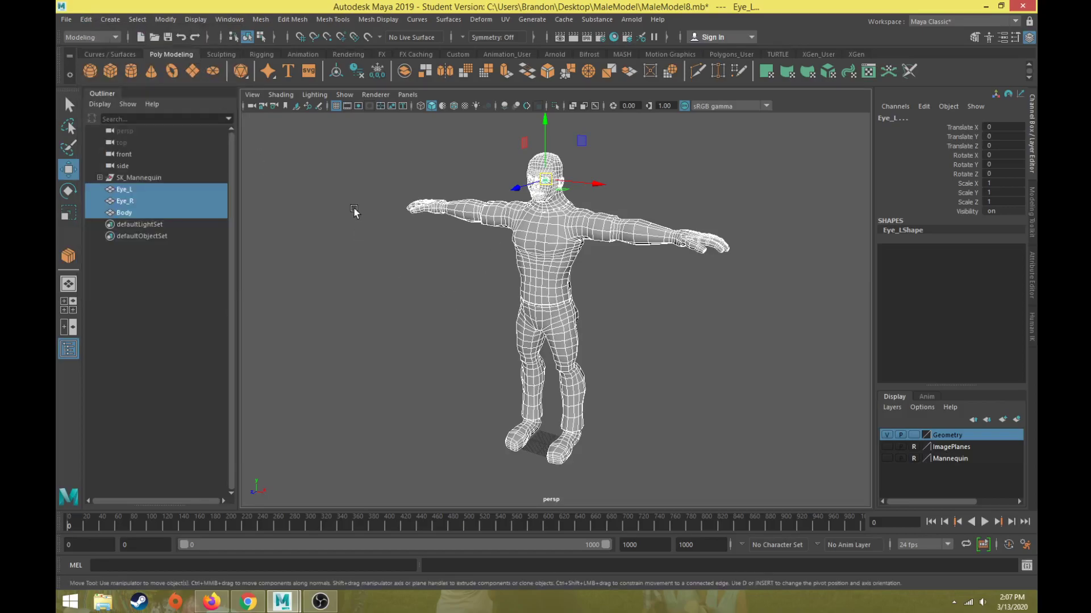
click(167, 19)
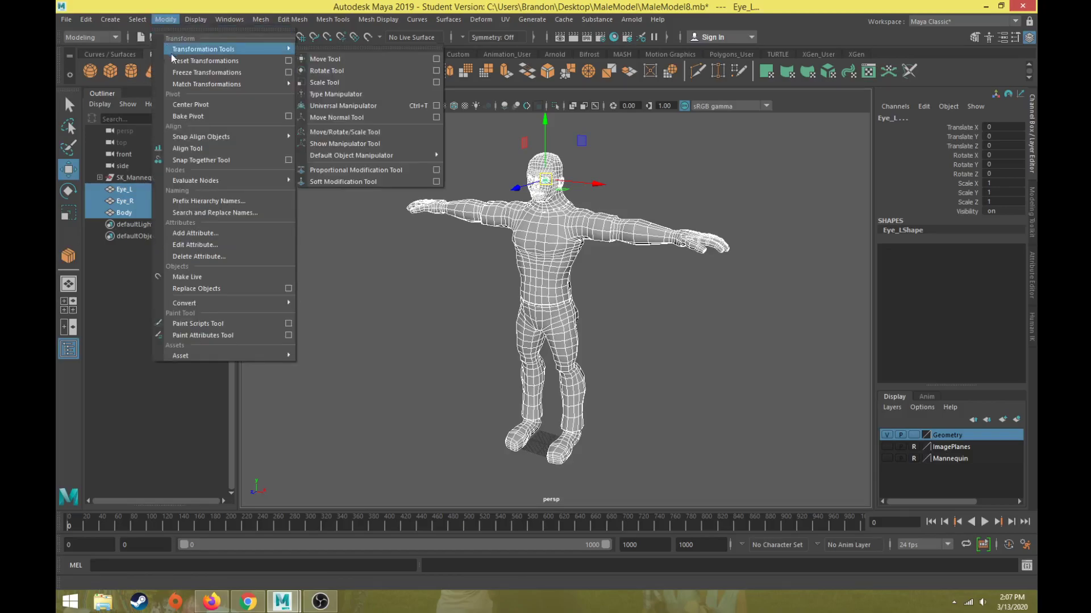
click(183, 73)
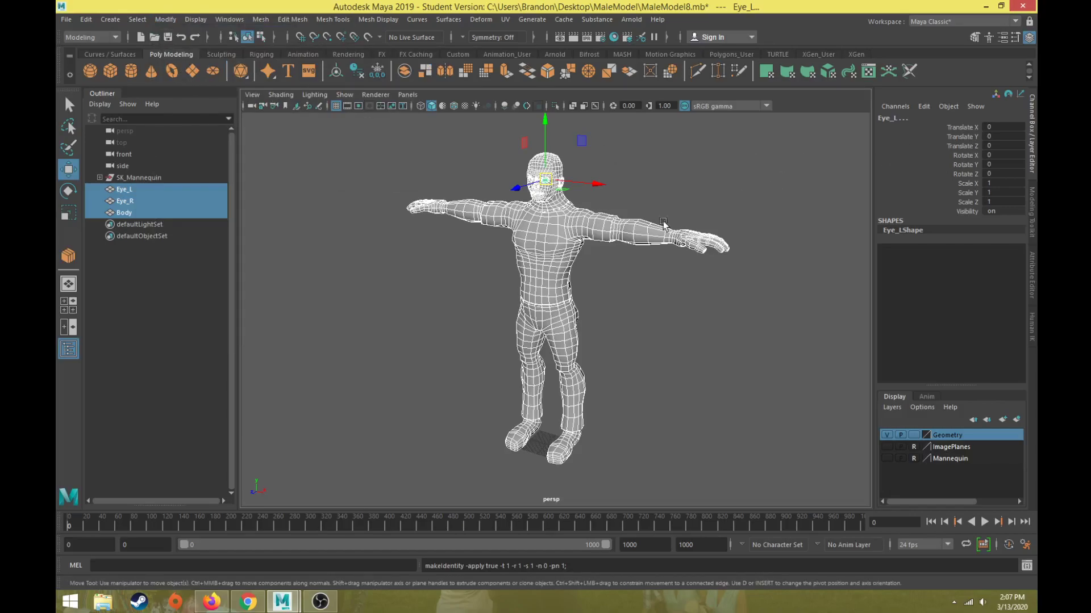
Step: Move the body and both eyes together to Translate X 40.385 and Translate Z -143.093
click(620, 227)
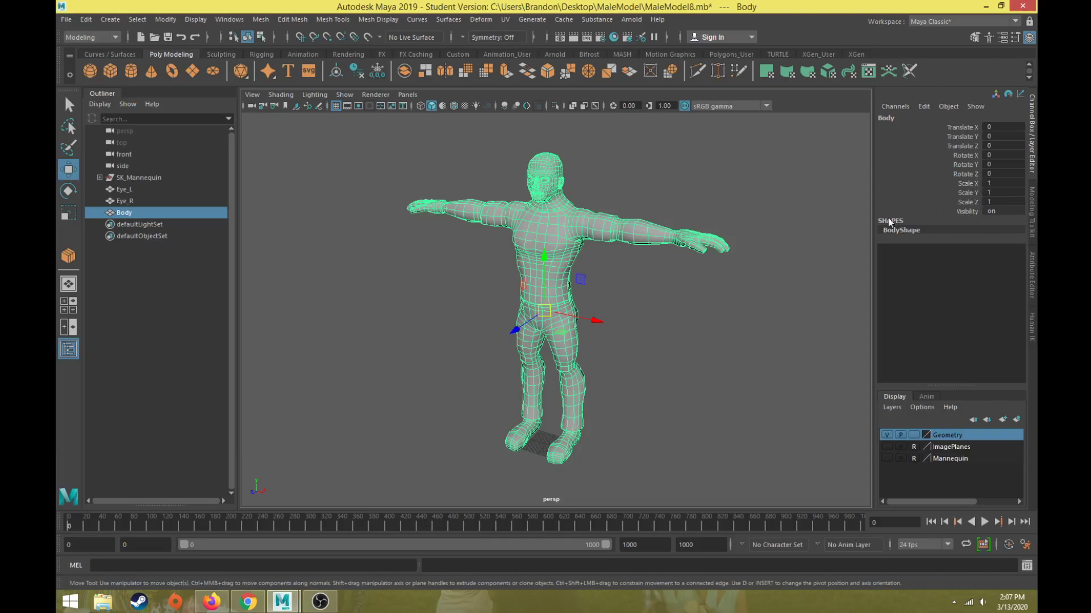
drag(450, 138, 714, 153)
click(690, 205)
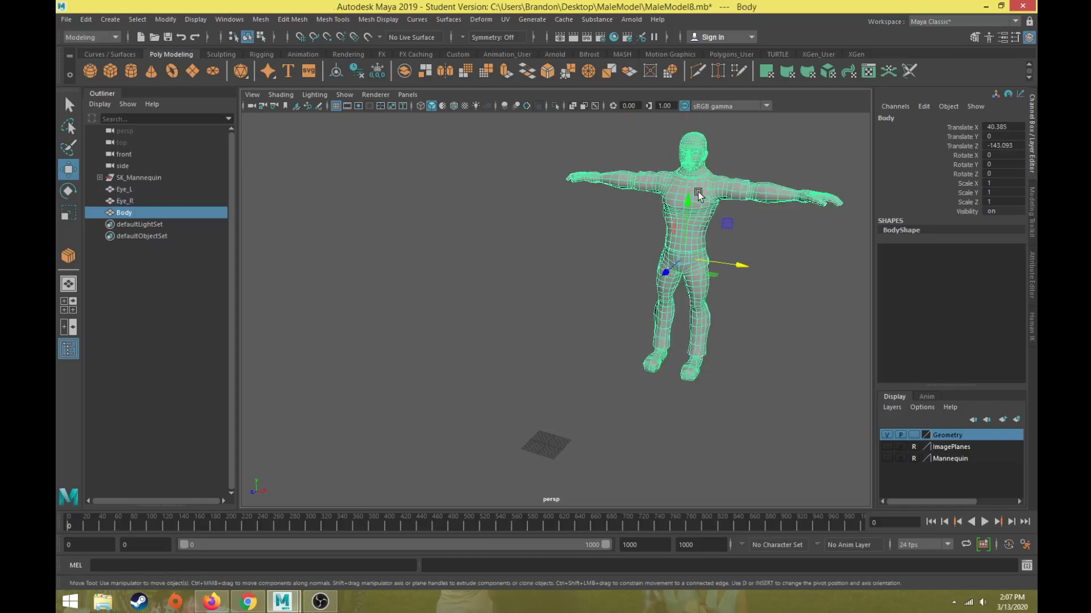
Step: Rotate the body mesh to -47.968 on the Y axis and scale it uniformly to 1.18
key(e)
drag(727, 268, 696, 257)
key(r)
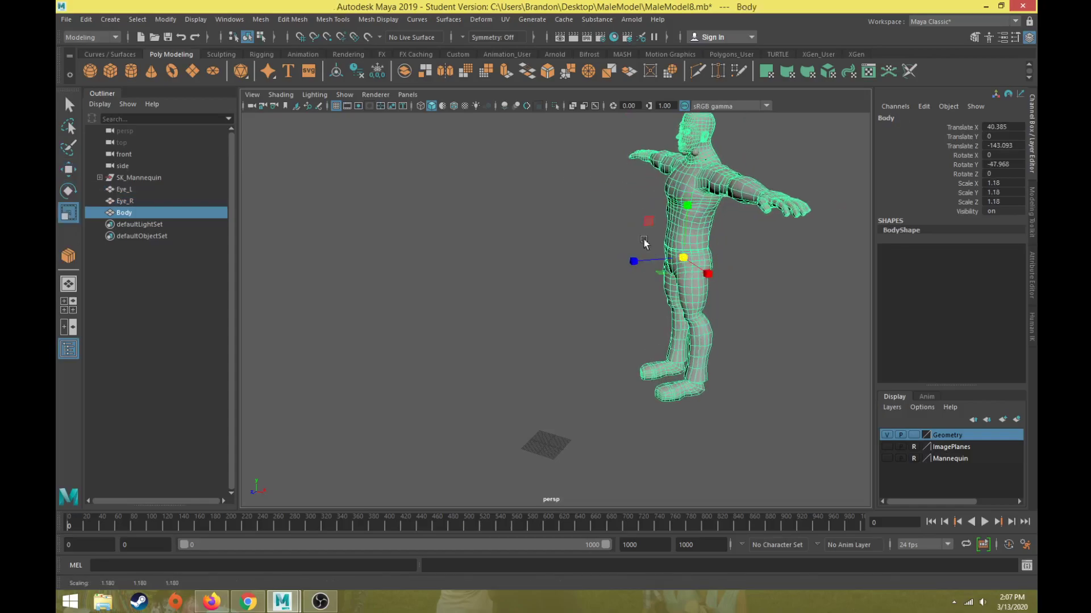
alt+middle_drag(610, 192, 555, 248)
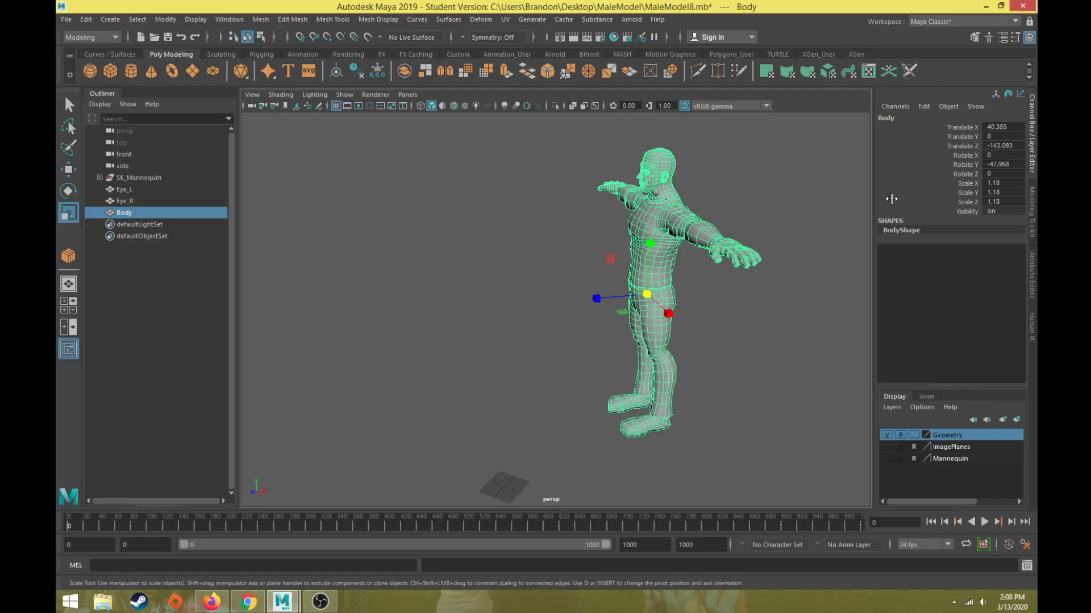
Step: Reset the body mesh by setting all its translate and rotate values to 0 and its scale values to 1
drag(1009, 130, 998, 165)
double_click(998, 165)
text(0)
key(Return)
drag(991, 183, 993, 203)
double_click(993, 202)
text(1)
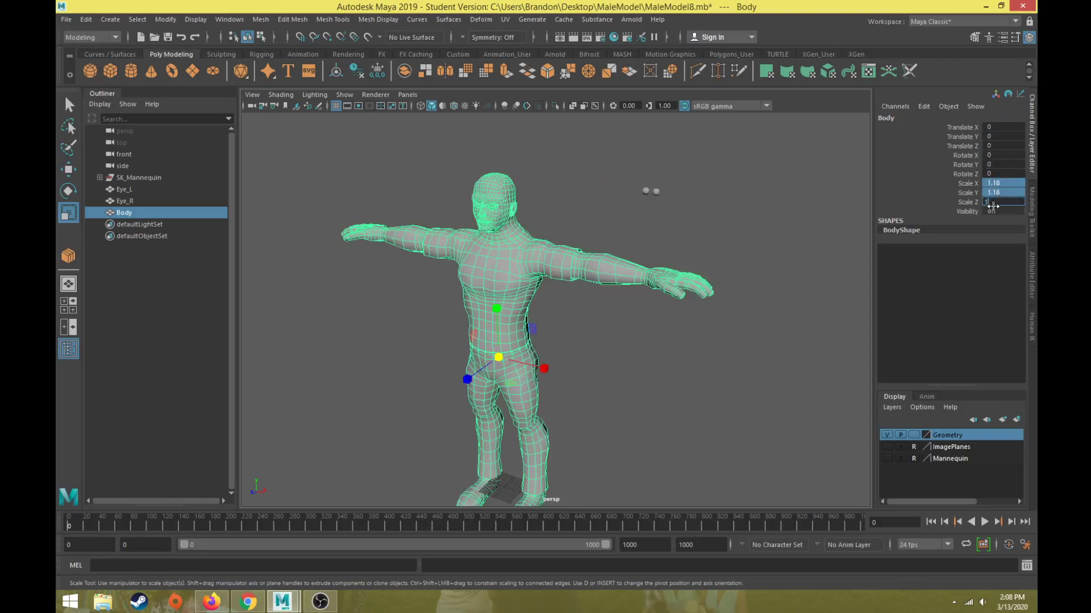
key(Return)
Step: Select both eye meshes and set their X, Y and Z translation to 0
drag(605, 155, 690, 215)
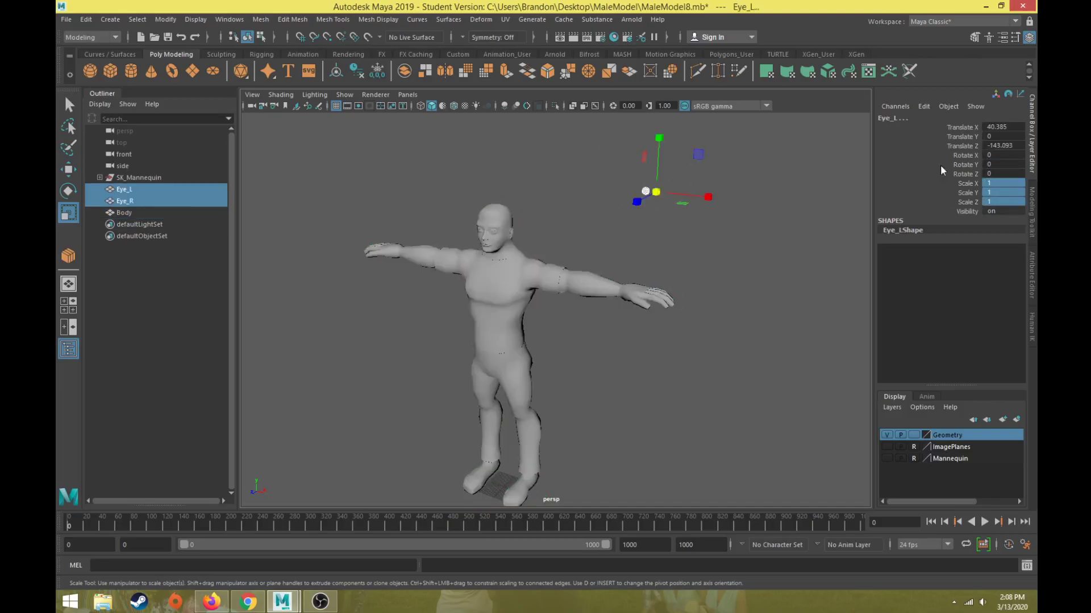
drag(994, 126, 996, 146)
double_click(998, 145)
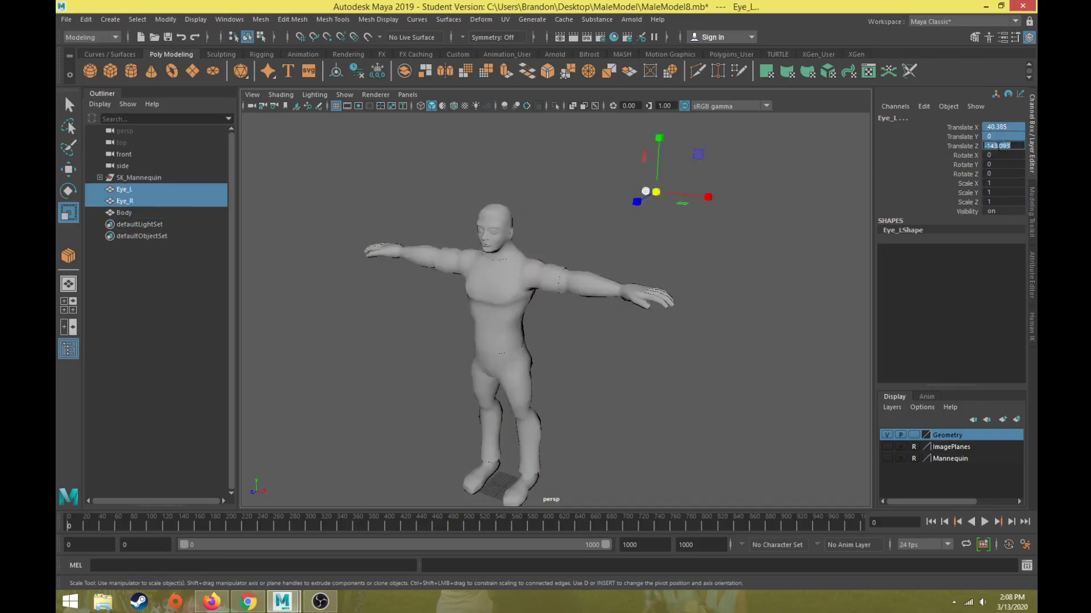
text(0)
key(Return)
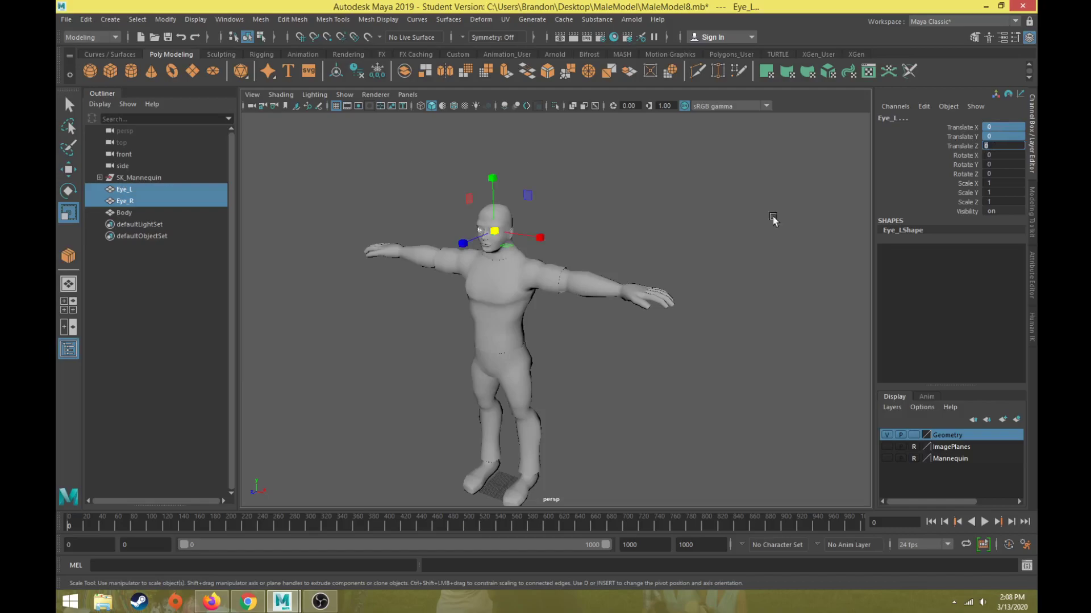
click(641, 185)
drag(423, 182, 551, 317)
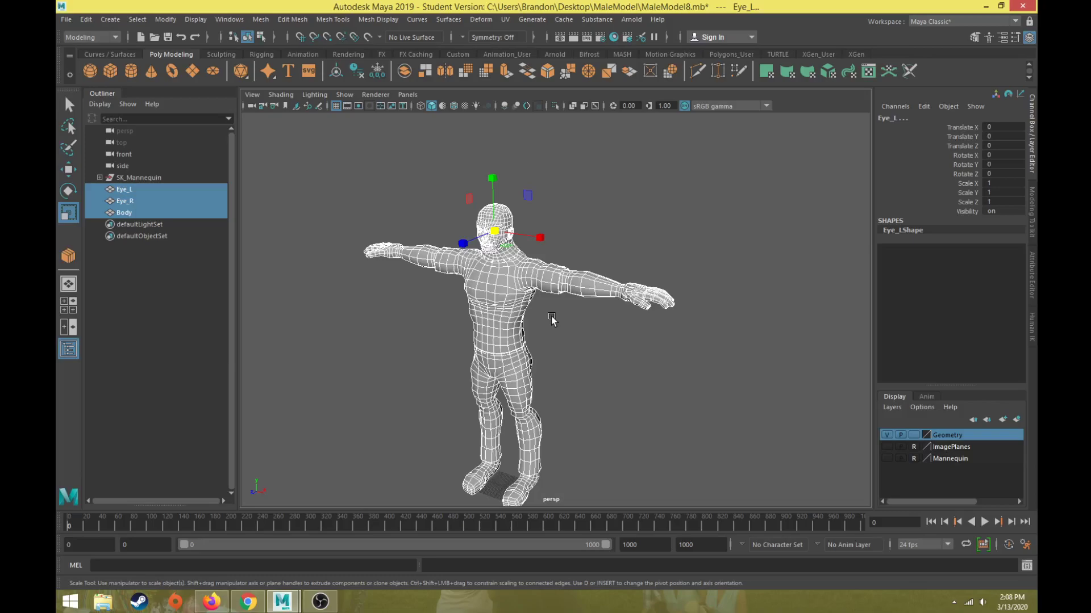
click(568, 361)
key(5)
mouse_move(568, 360)
alt+mouse_down()
mouse_move(609, 317)
mouse_move(643, 305)
mouse_move(628, 309)
alt+mouse_up()
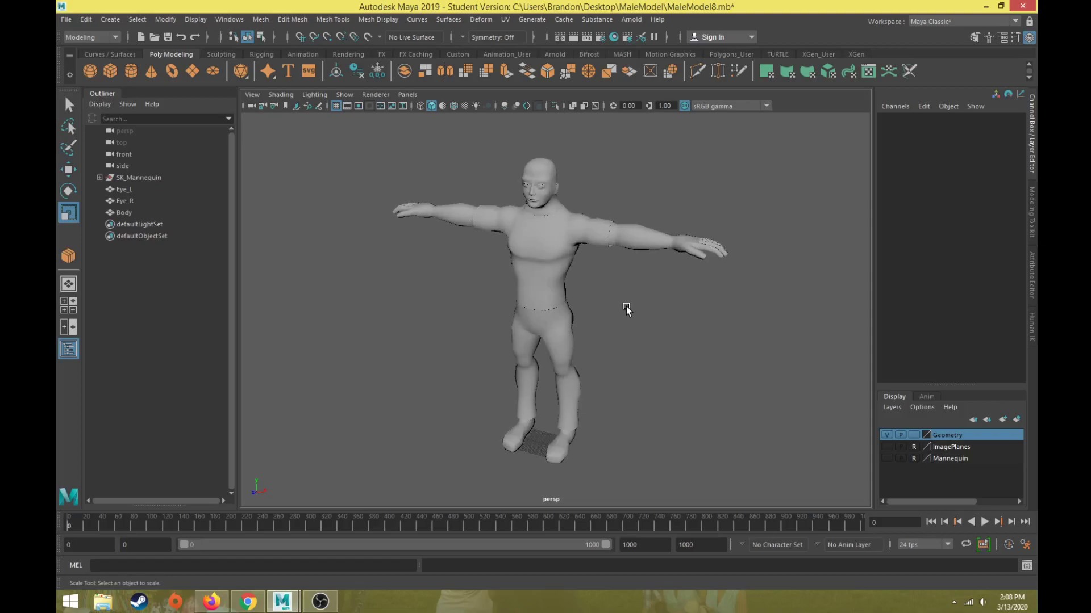
Step: Select the body and both eye meshes and switch to the UV Editing workspace
drag(485, 142, 541, 227)
key(4)
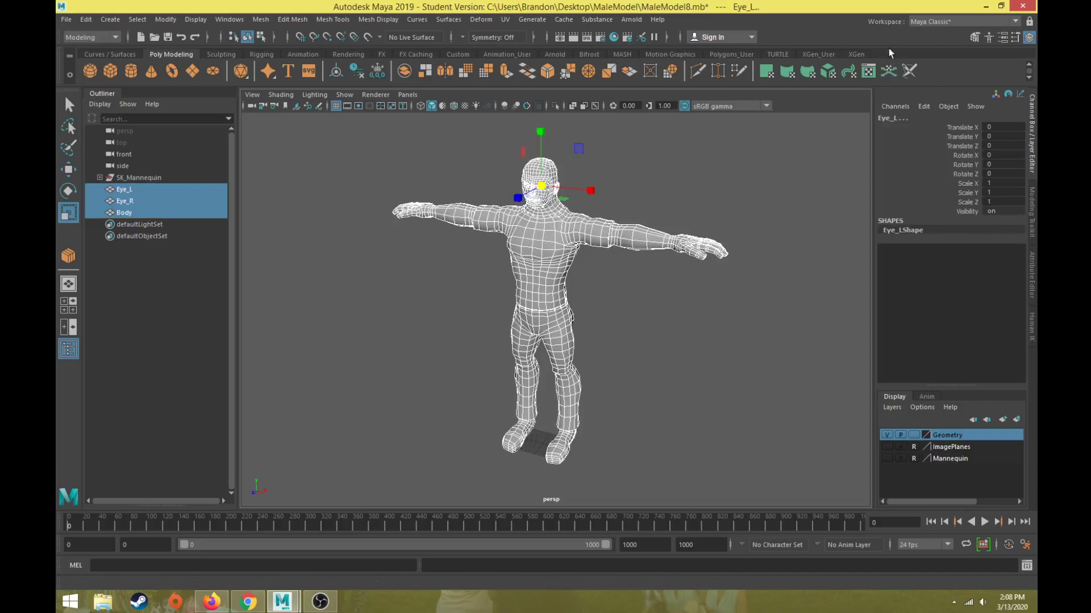
click(939, 21)
click(942, 21)
click(942, 21)
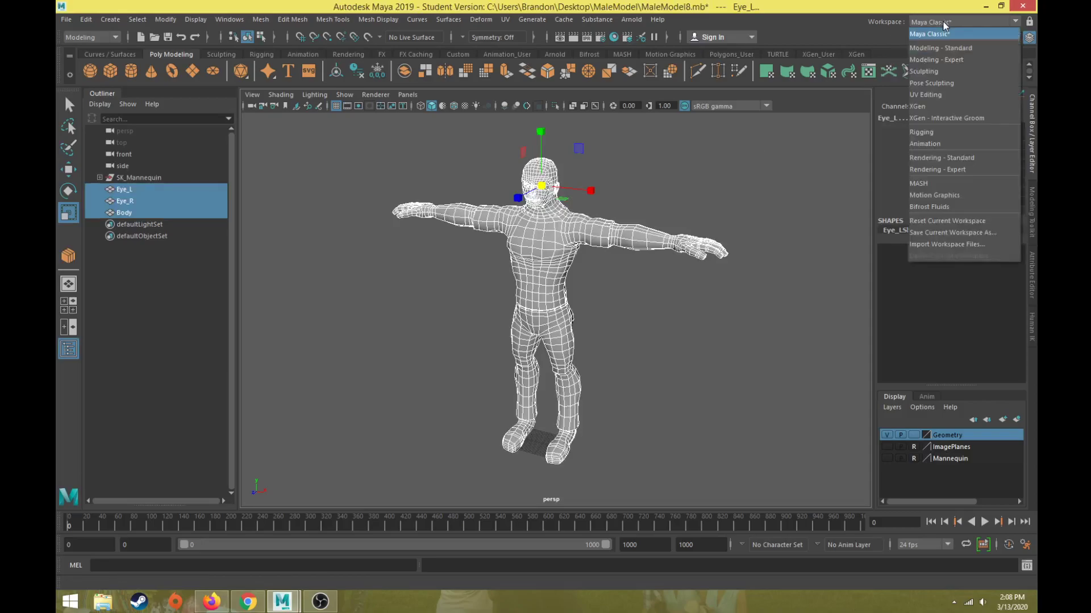
click(916, 95)
Step: Select only the body mesh so that its UV layout is shown alone, with the Move tool active
alt+drag(275, 364, 249, 379)
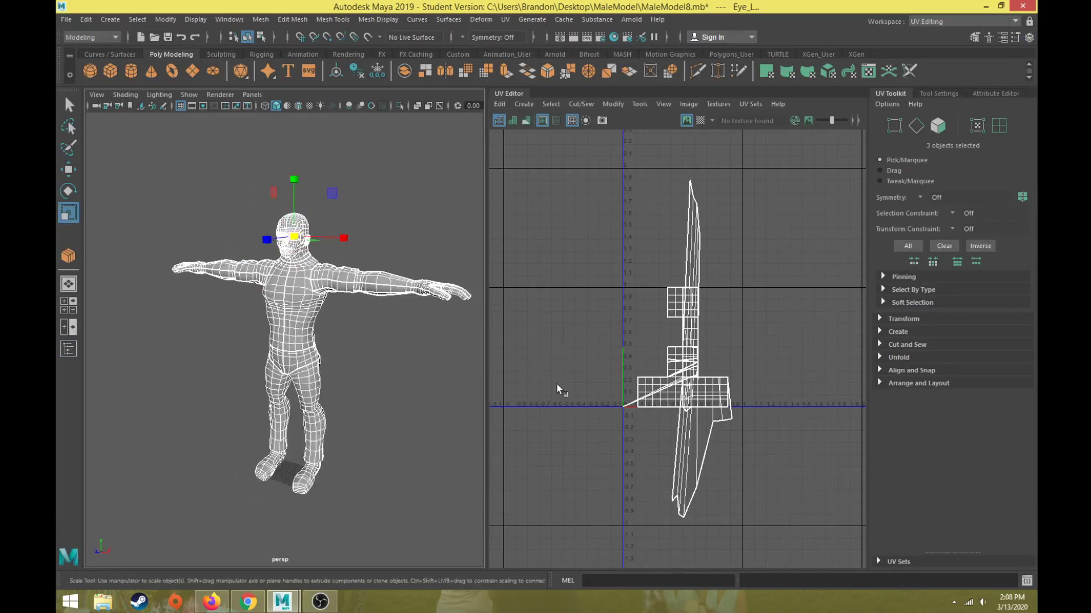
scroll(591, 404, up, 3)
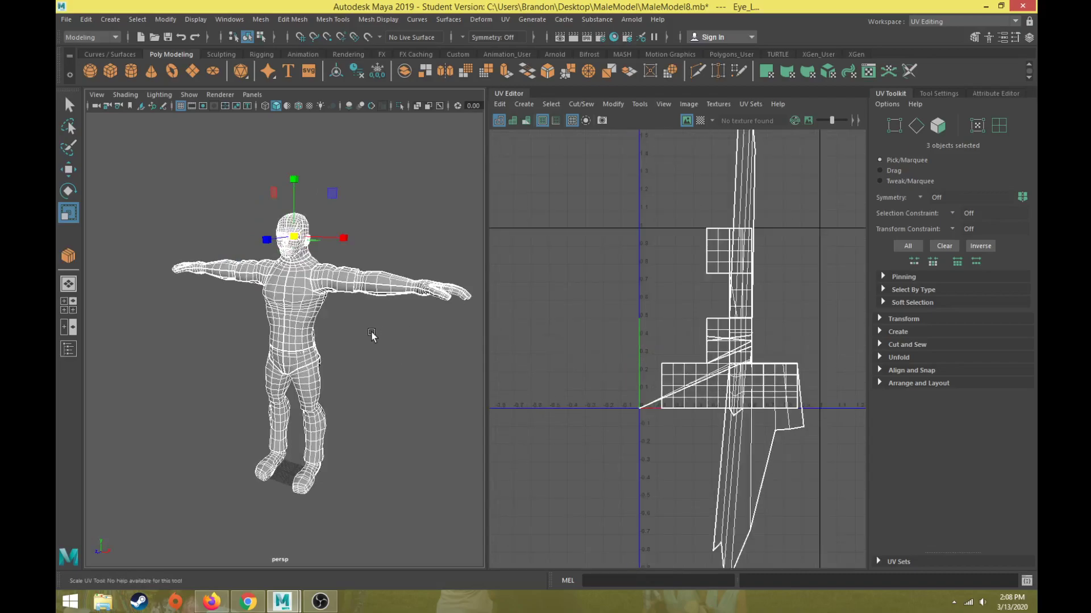
key(w)
click(349, 330)
click(314, 303)
key(f)
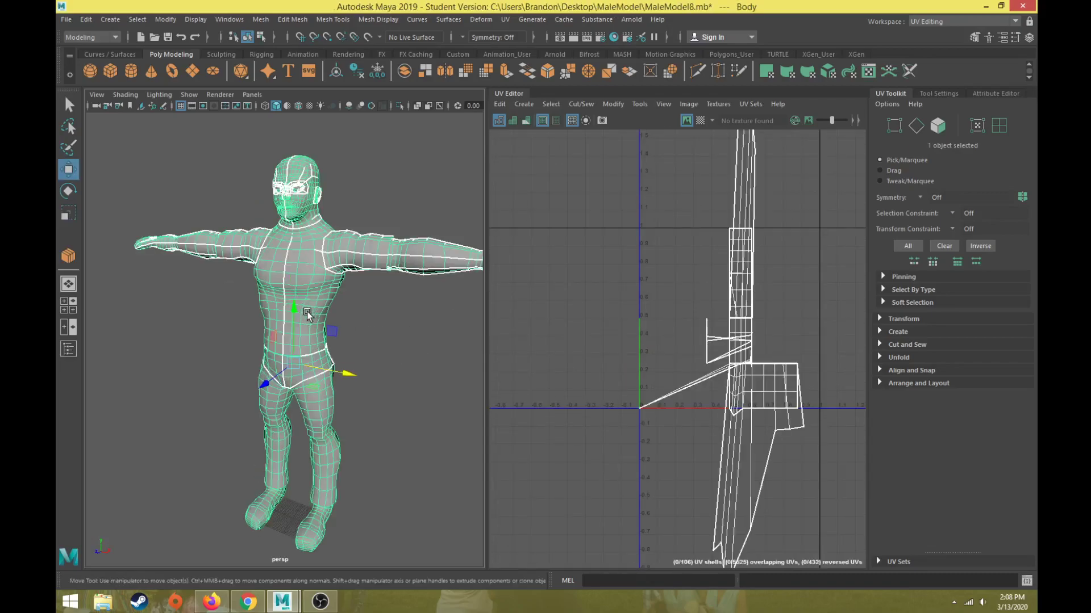
Step: Examine the body's existing UV borders on the model and the matching shells in the UV Editor
alt+drag(365, 296, 375, 342)
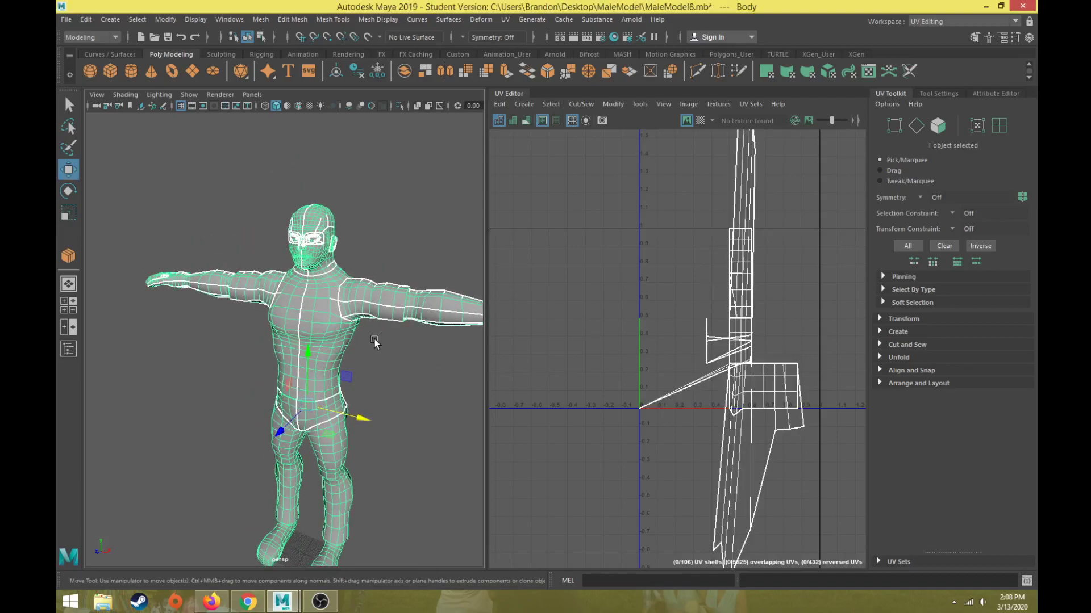
mouse_move(376, 342)
alt+mouse_down()
mouse_move(471, 339)
mouse_move(381, 348)
alt+mouse_up()
scroll(375, 357, up, 10)
mouse_move(360, 419)
alt+mouse_down()
mouse_move(207, 415)
mouse_move(375, 423)
alt+mouse_up()
scroll(363, 409, down, 8)
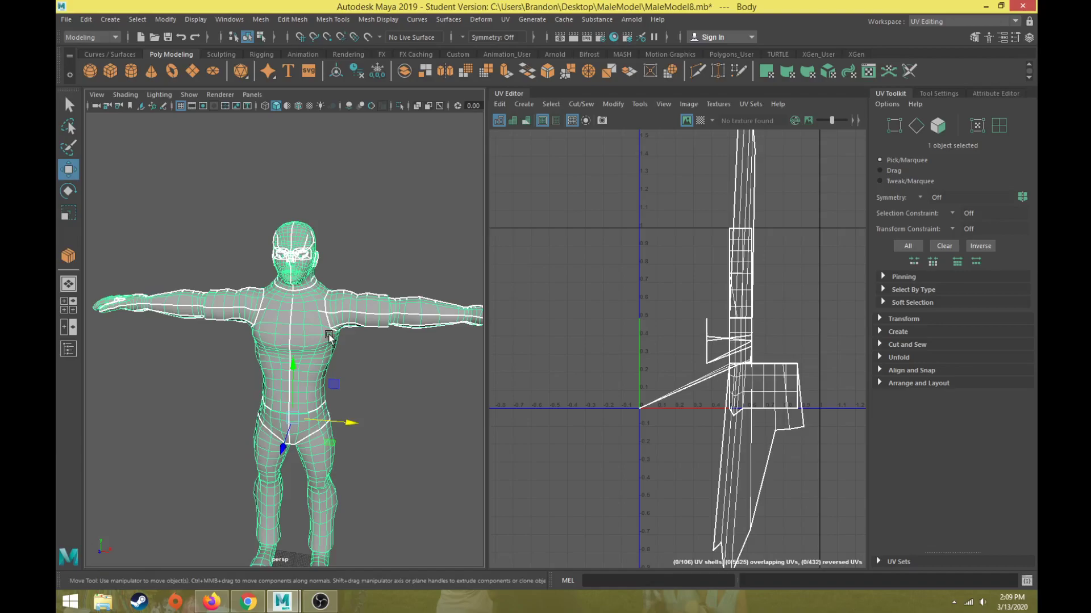
scroll(702, 401, down, 3)
scroll(704, 400, up, 2)
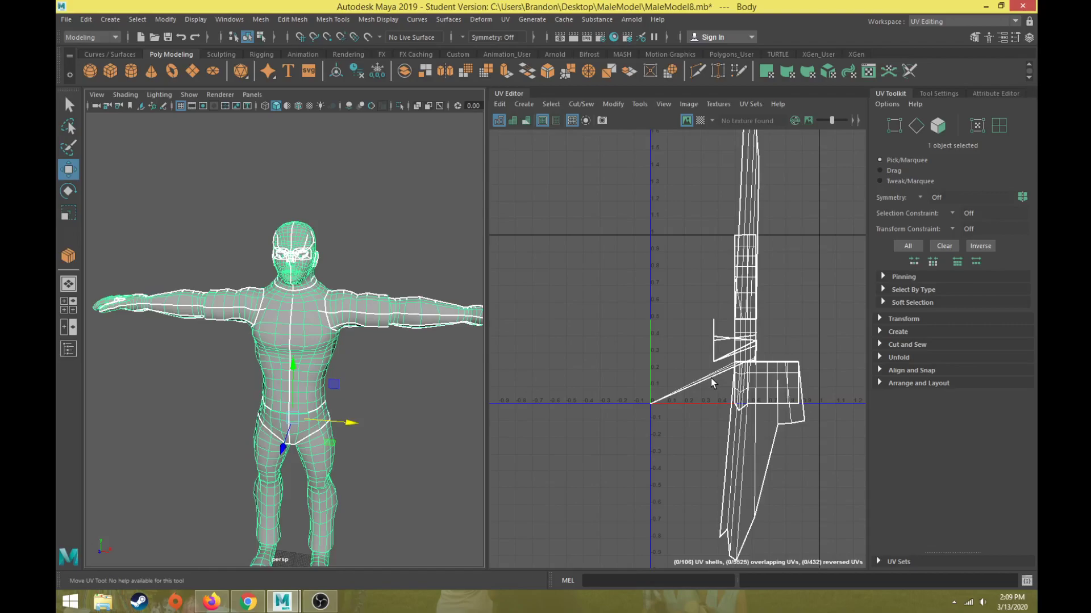
scroll(713, 384, down, 3)
scroll(713, 383, up, 2)
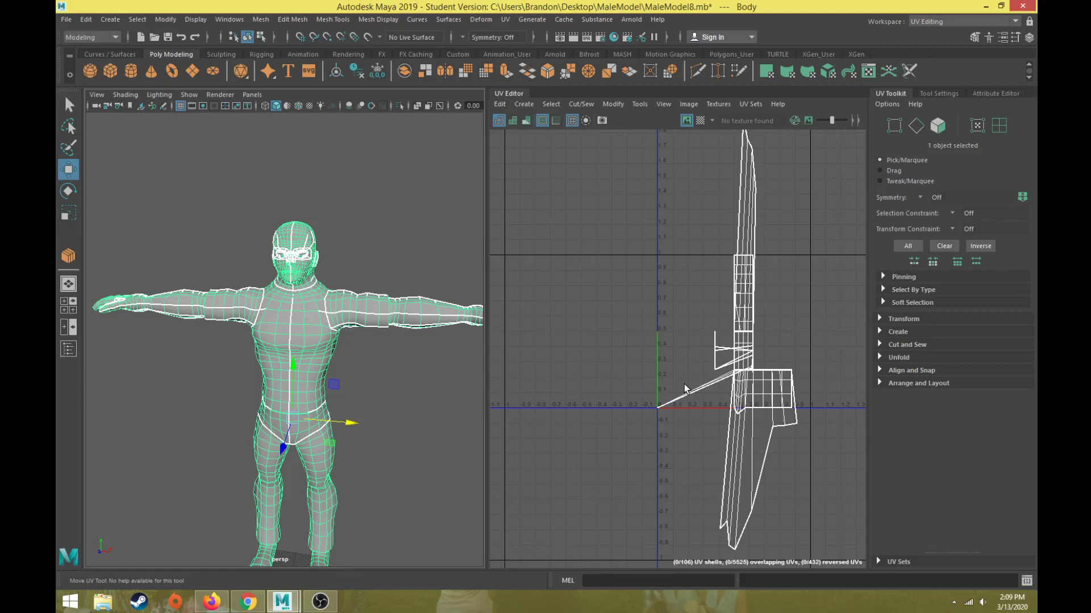
scroll(379, 437, down, 5)
alt+drag(383, 402, 362, 405)
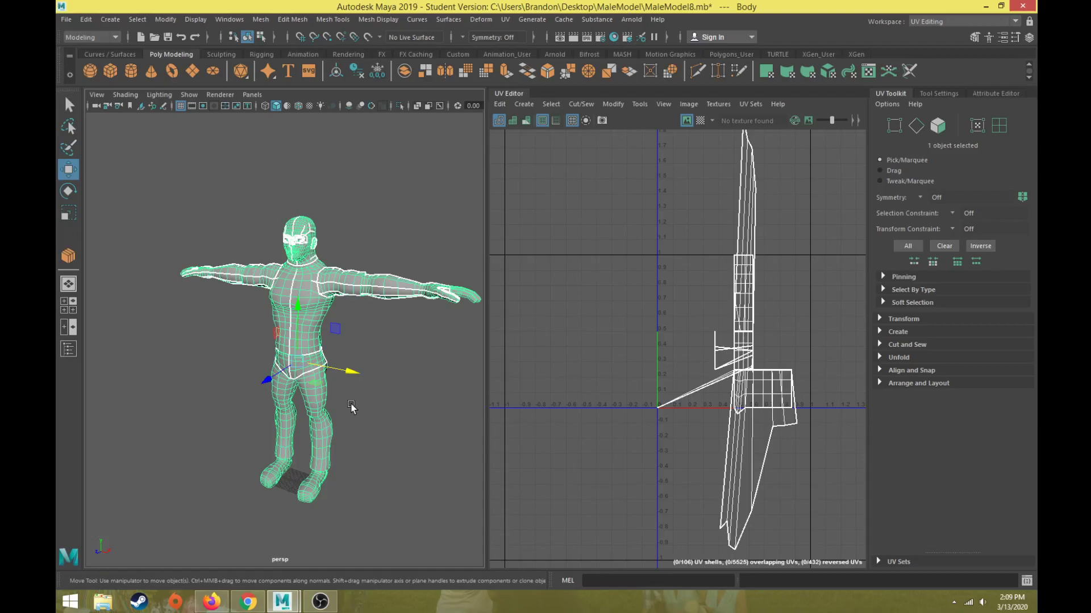
Step: Switch the body mesh to edge selection and select four edges on its torso
mouse_move(379, 233)
alt+mouse_down()
mouse_move(385, 243)
mouse_move(367, 216)
alt+mouse_up()
click(366, 216)
click(308, 286)
scroll(314, 289, up, 5)
alt+middle_drag(314, 291, 305, 320)
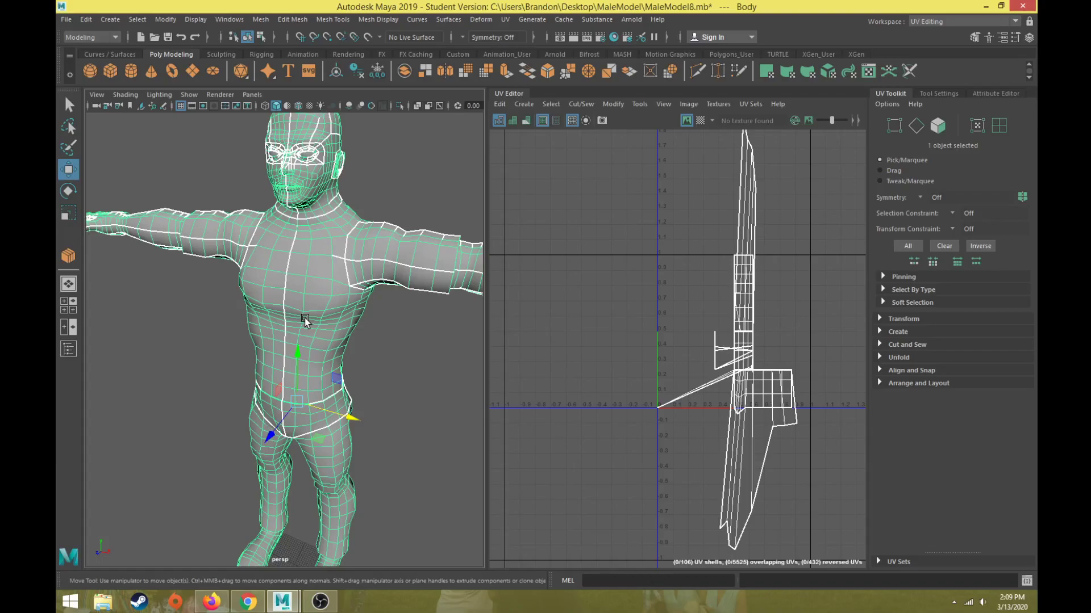
right_drag(302, 311, 304, 252)
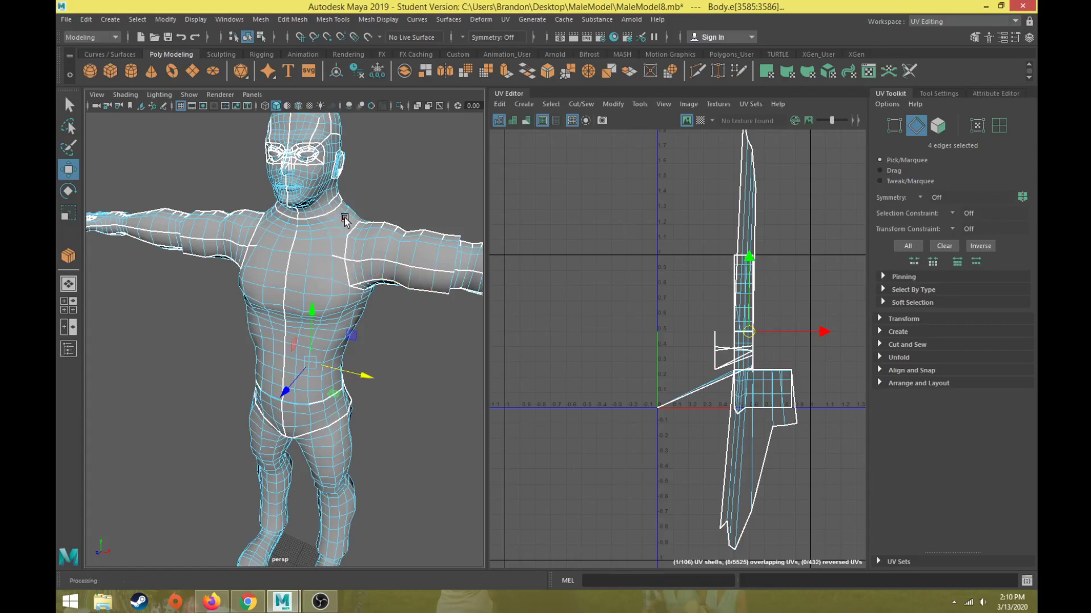
scroll(363, 233, down, 3)
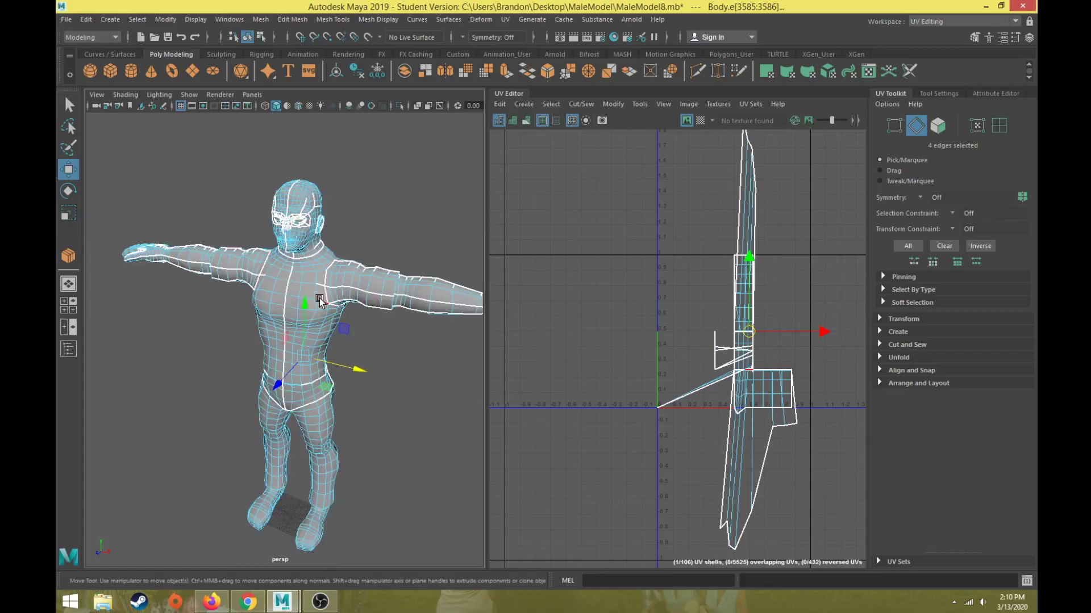
Step: Return to object selection and select the whole body mesh again
right_drag(292, 260, 353, 239)
click(342, 245)
click(316, 270)
scroll(311, 298, down, 2)
mouse_move(311, 298)
alt+mouse_down()
mouse_move(283, 300)
mouse_move(282, 311)
mouse_move(291, 293)
alt+mouse_up()
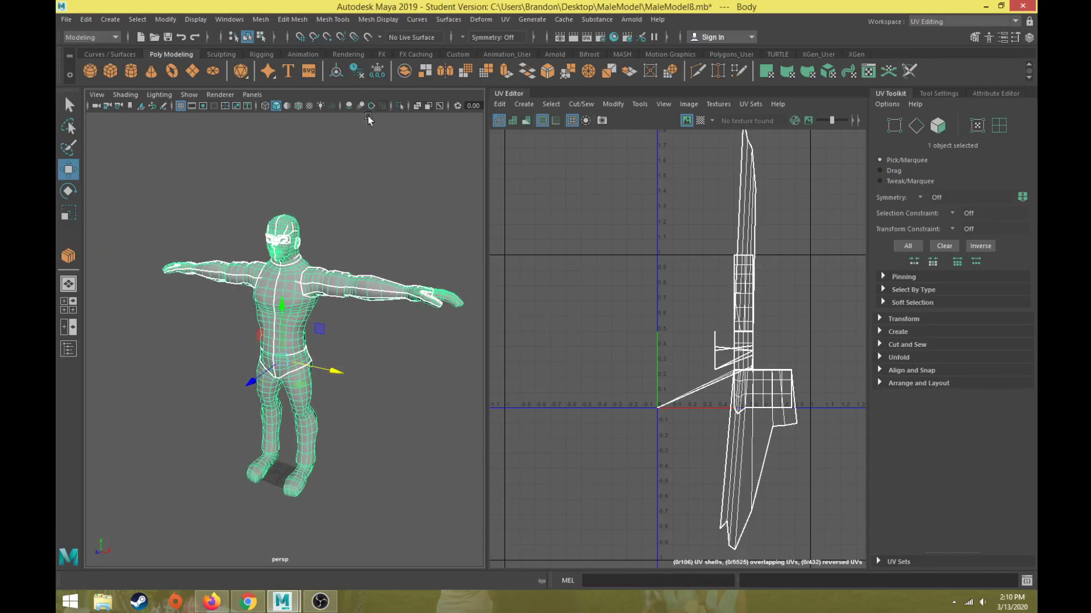
Step: Try a planar UV projection on the whole body mesh
click(504, 20)
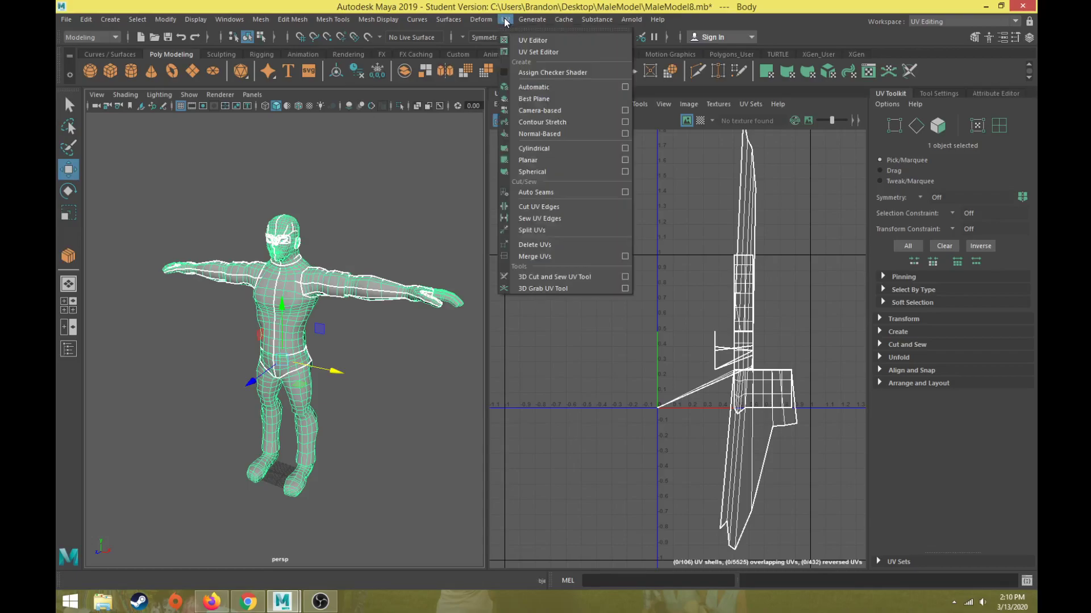
click(526, 160)
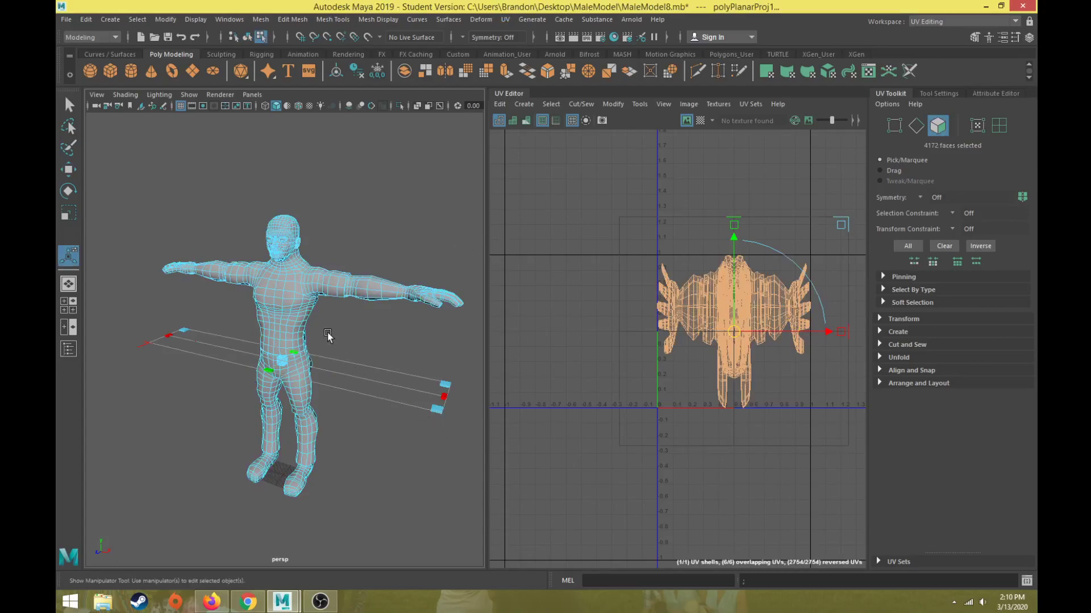
key(ctrl+z)
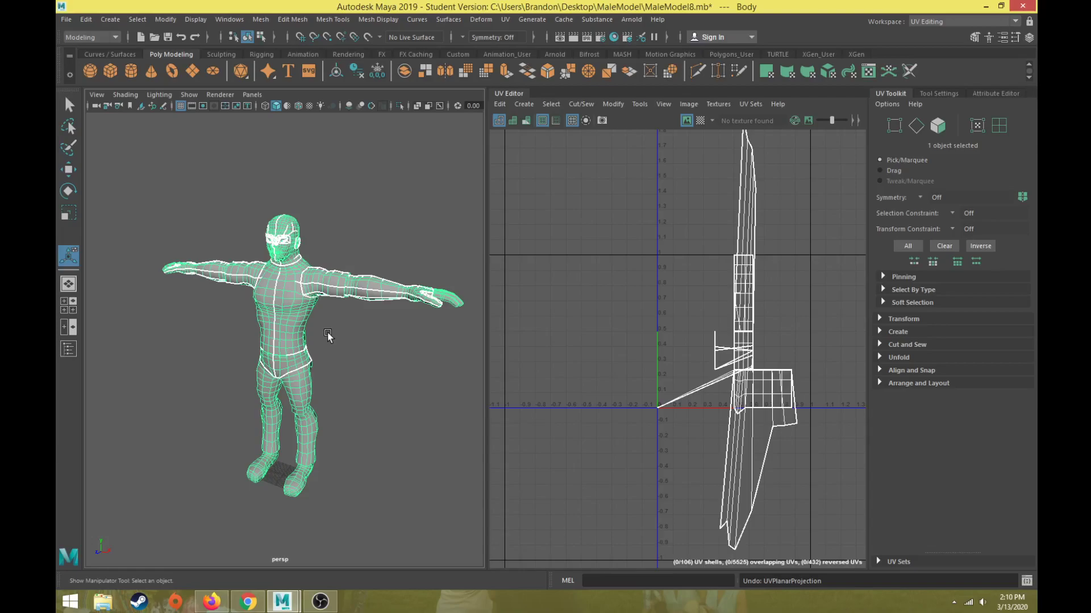
Step: Reselect the body mesh and unfold its existing UV shells
click(372, 246)
click(317, 284)
click(881, 357)
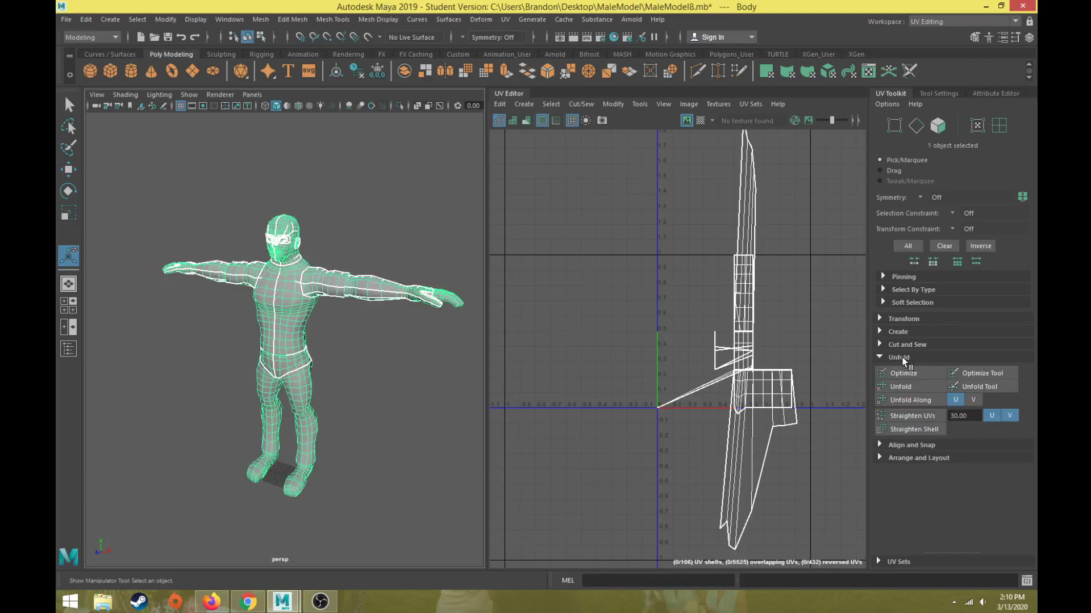
click(893, 386)
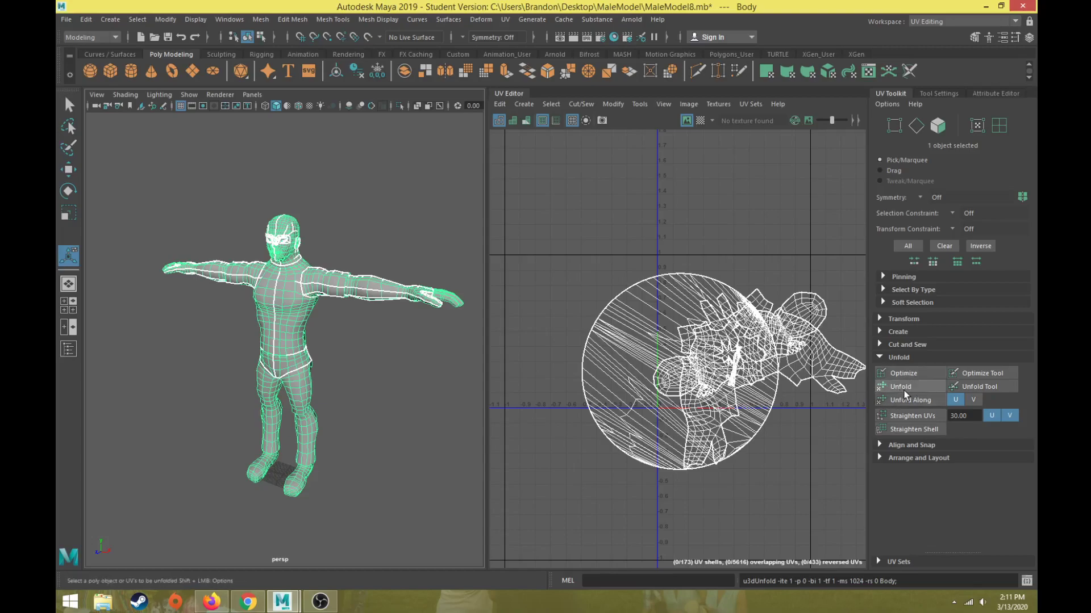
Step: Enable nonmanifold geometry removal in the mesh Cleanup options and close them without running the cleanup
click(261, 19)
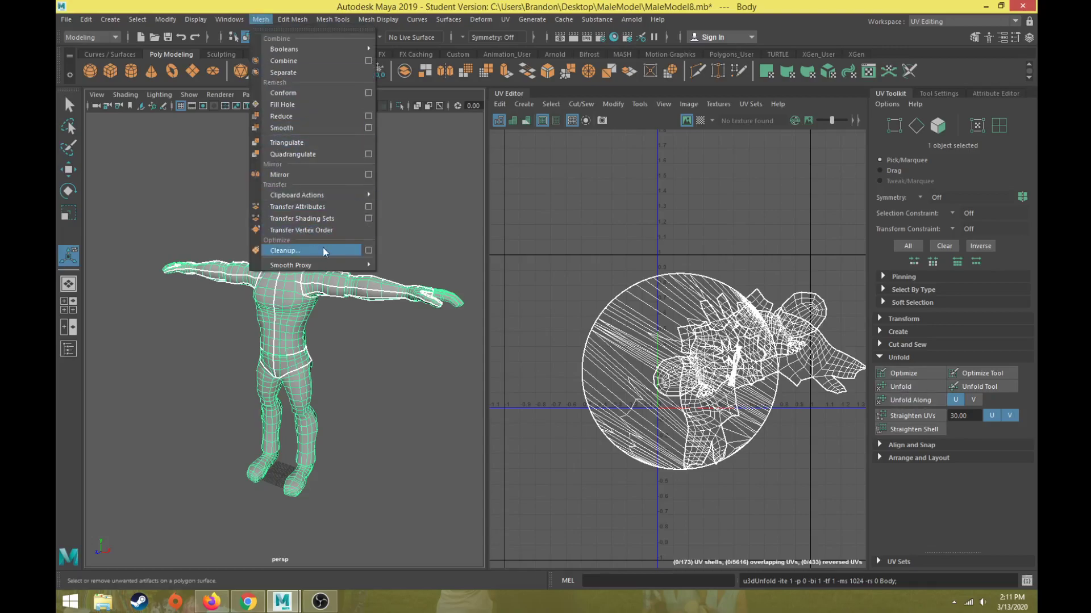
click(369, 252)
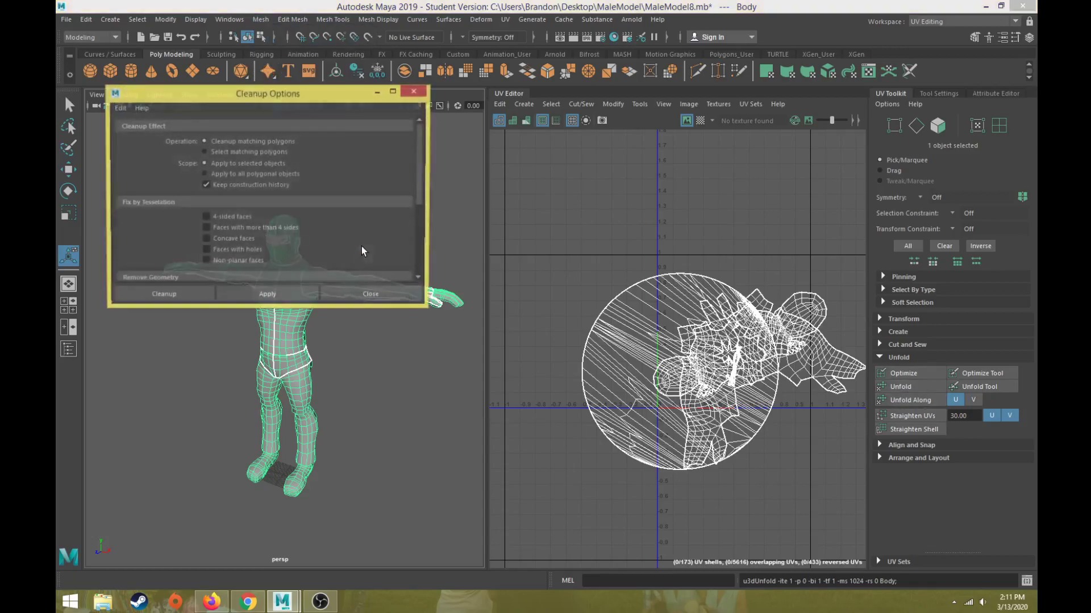
scroll(230, 223, down, 3)
click(233, 234)
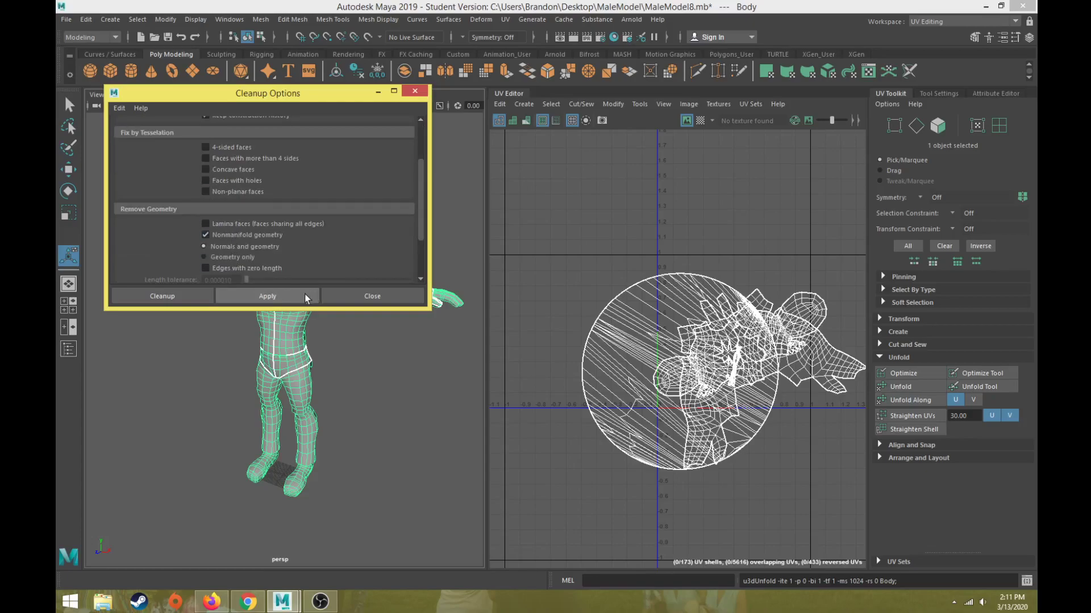
click(378, 297)
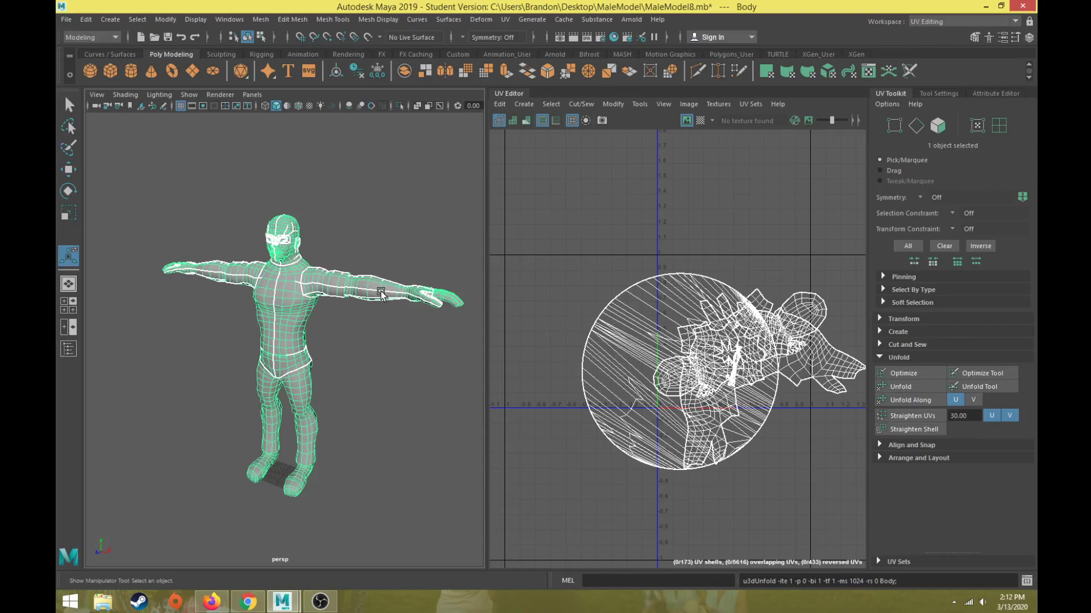
Step: Reselect the body mesh and apply a planar UV projection with the current default settings
click(382, 240)
click(358, 292)
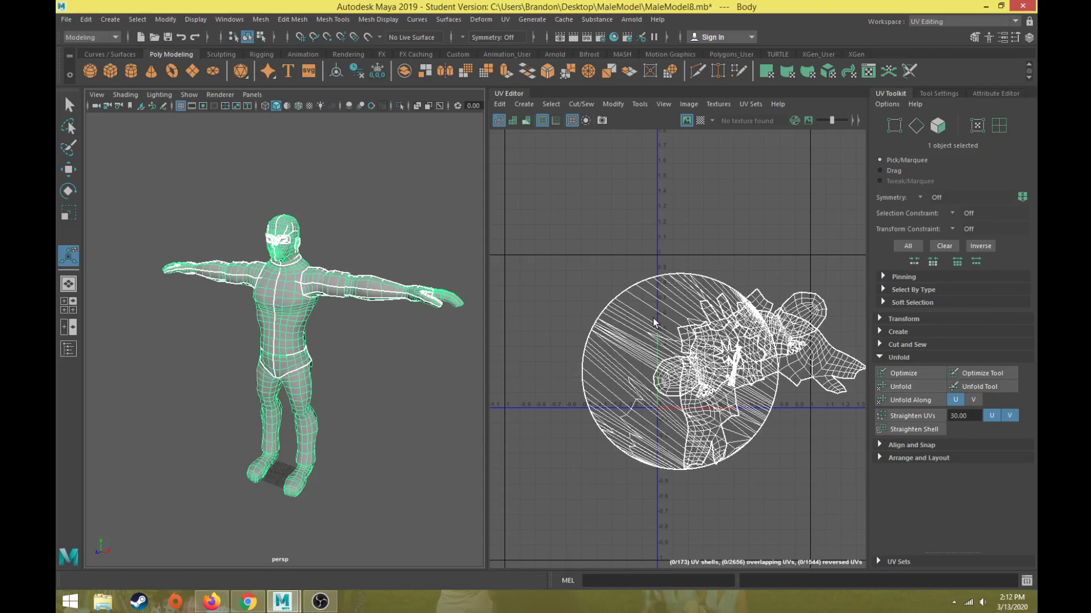
click(332, 295)
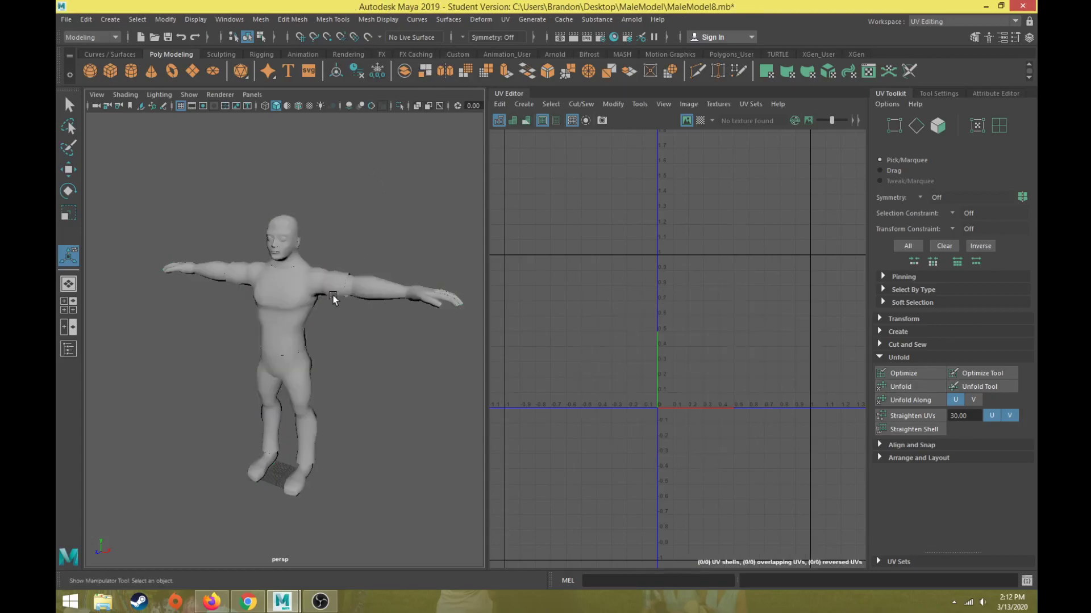
click(323, 294)
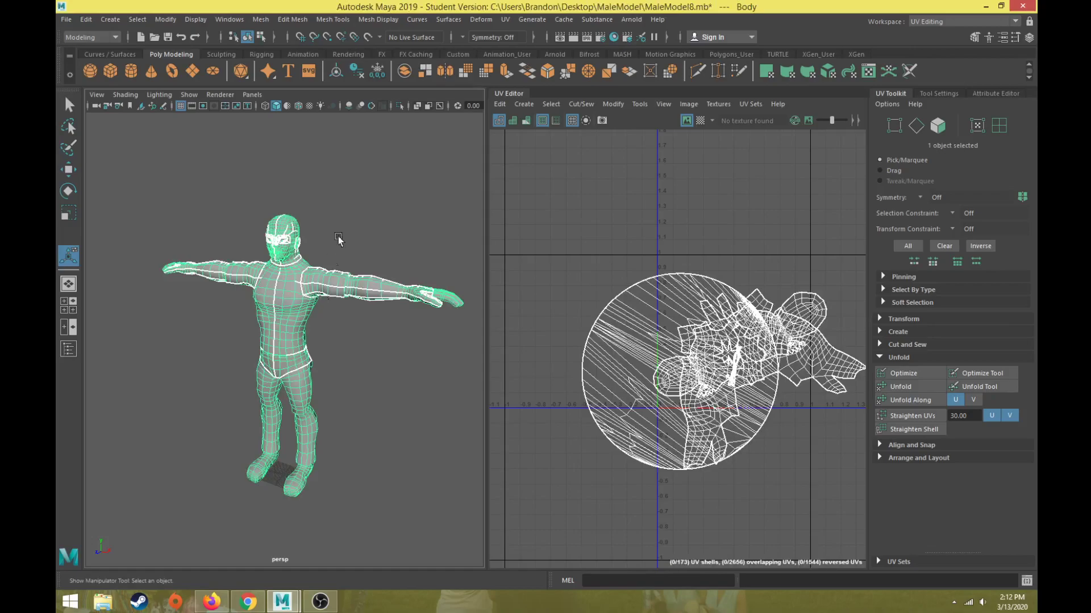
click(505, 20)
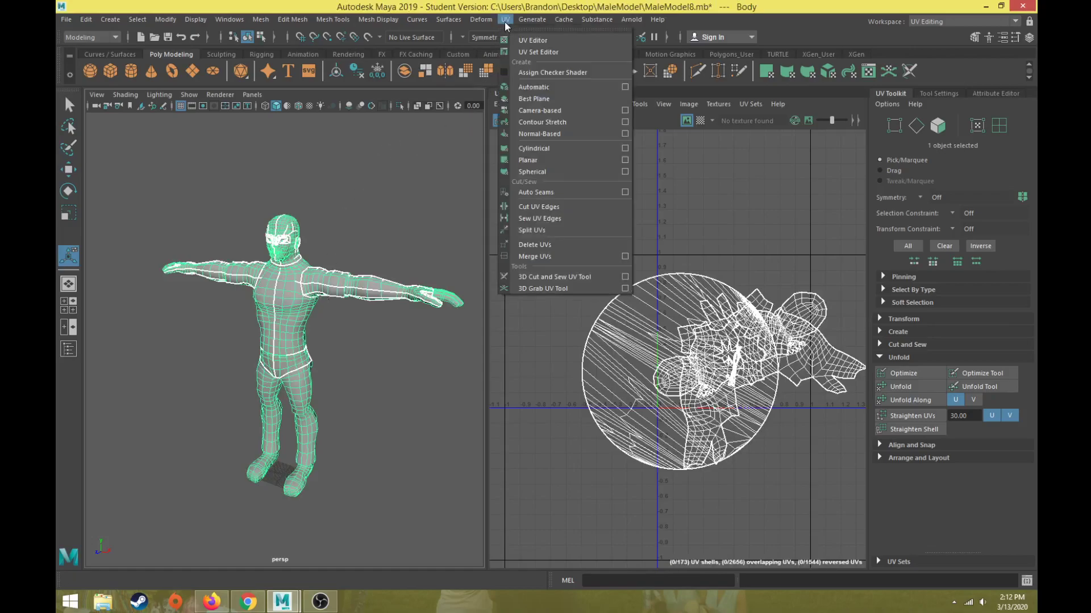
click(527, 161)
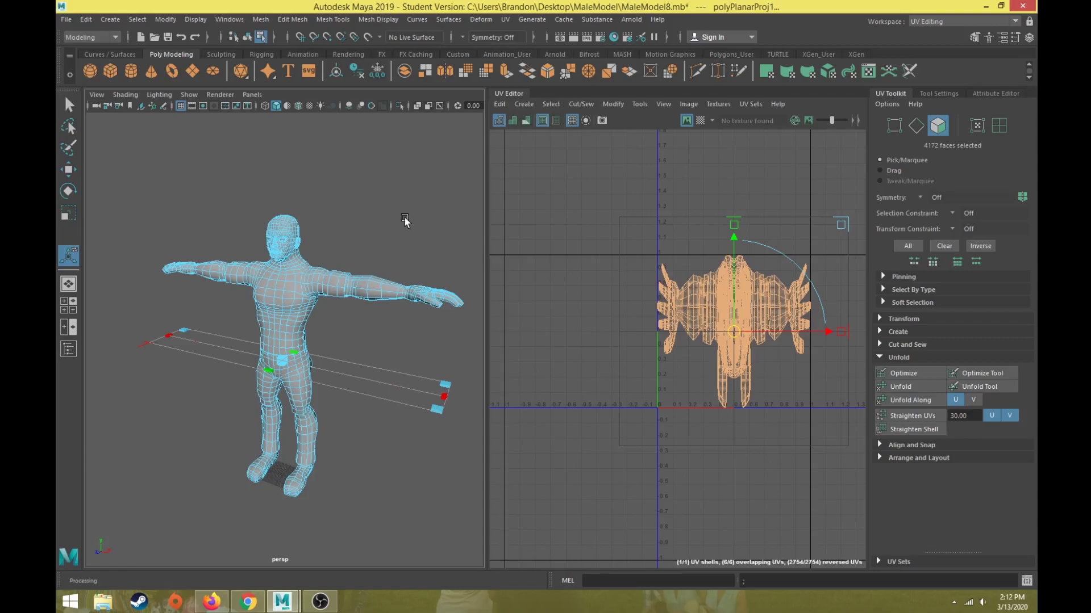
Step: Return the body to object selection and project its UVs with planar mapping from the Z axis
right_drag(336, 279, 376, 267)
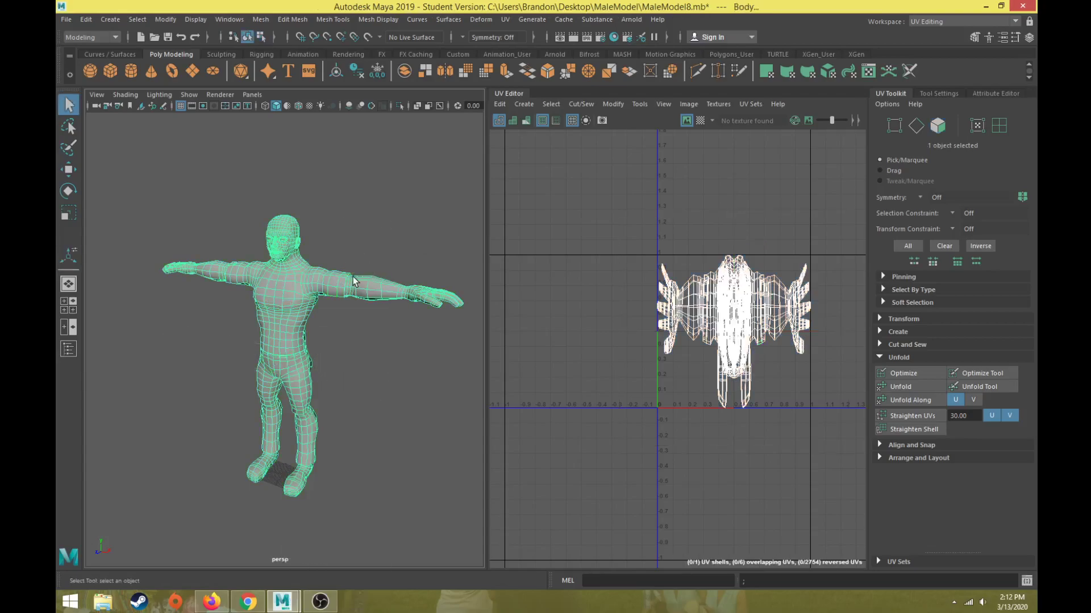
click(504, 19)
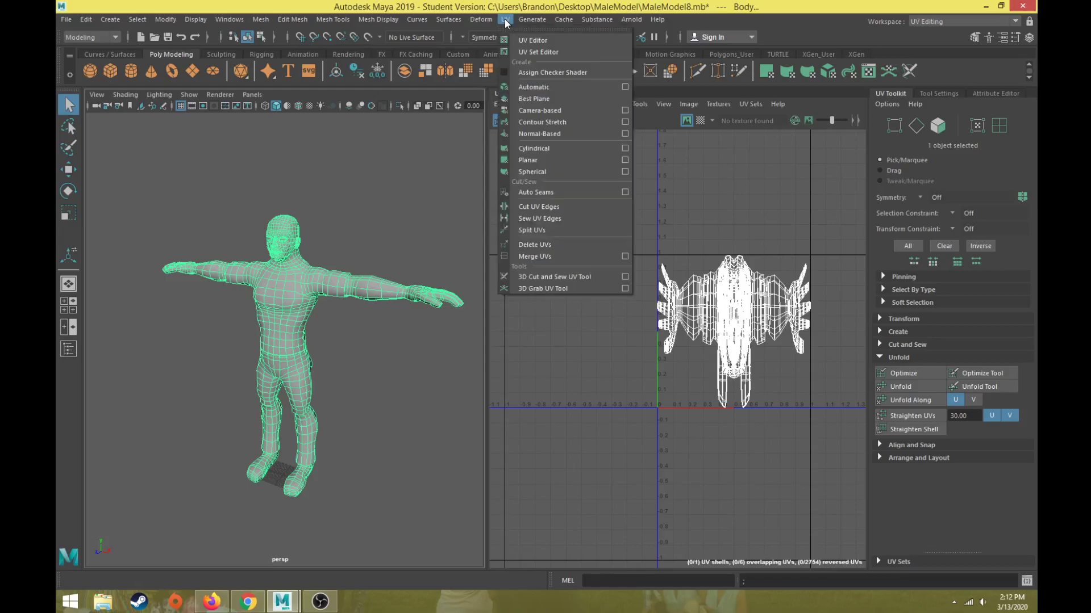
click(625, 160)
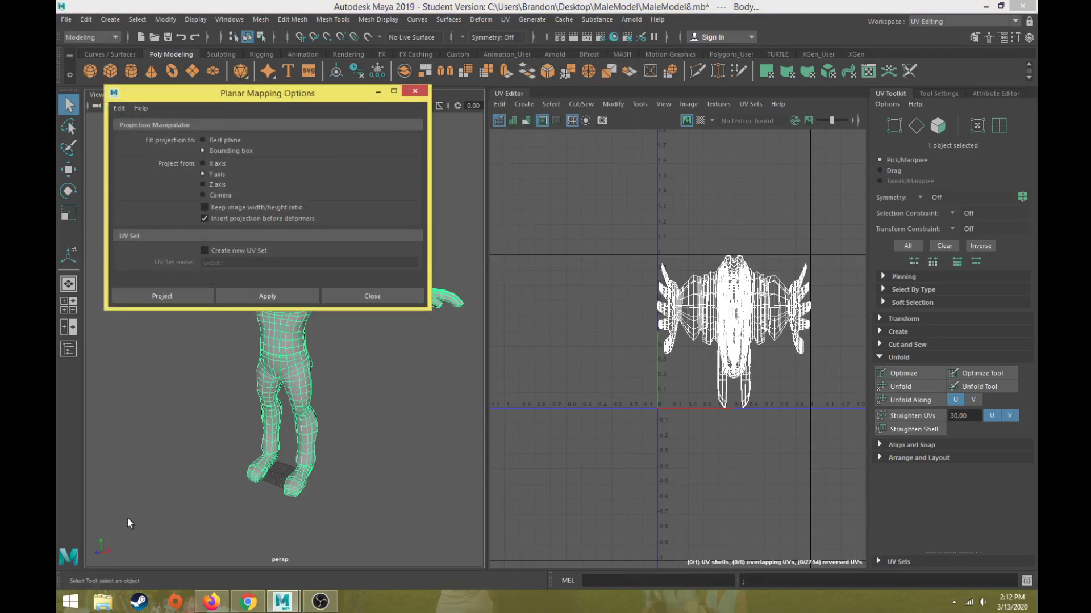
click(218, 186)
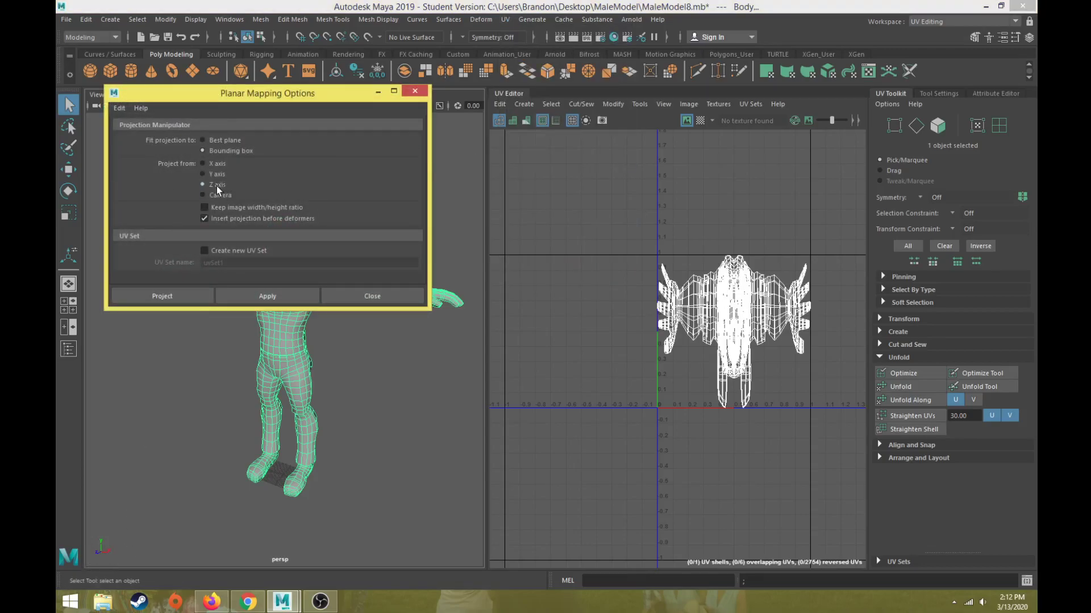
click(198, 295)
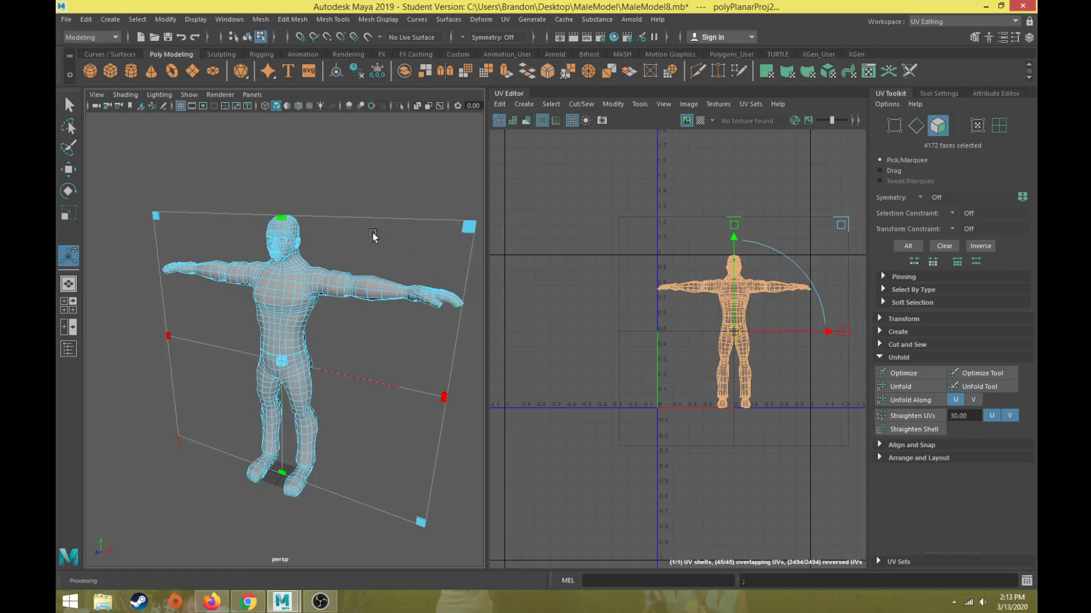
Step: Expand the Cut and Sew tools, switch the body to edge selection and pick one edge on the upper arm
scroll(333, 295, up, 2)
mouse_move(332, 296)
alt+mouse_down()
mouse_move(361, 275)
mouse_move(343, 299)
alt+mouse_up()
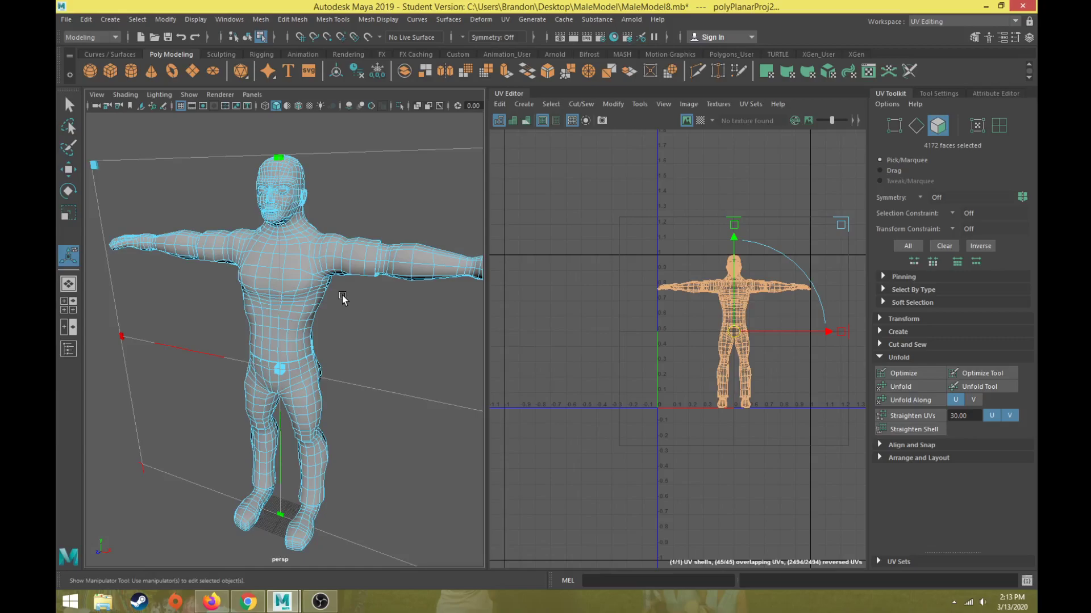
scroll(343, 299, down, 3)
alt+drag(343, 299, 309, 326)
scroll(358, 303, up, 3)
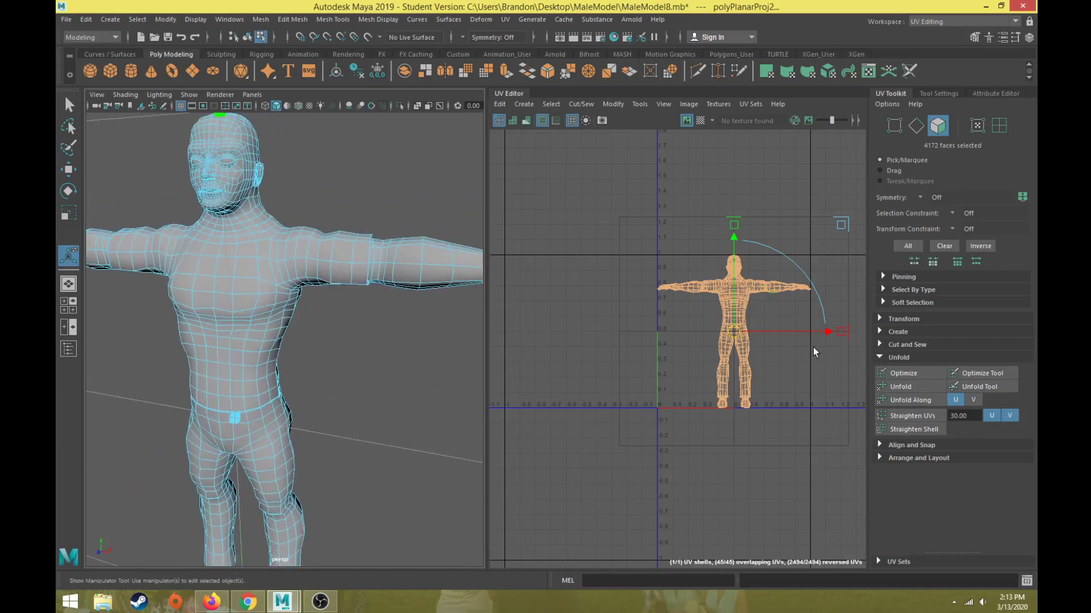
click(883, 346)
right_drag(277, 253, 277, 217)
click(340, 264)
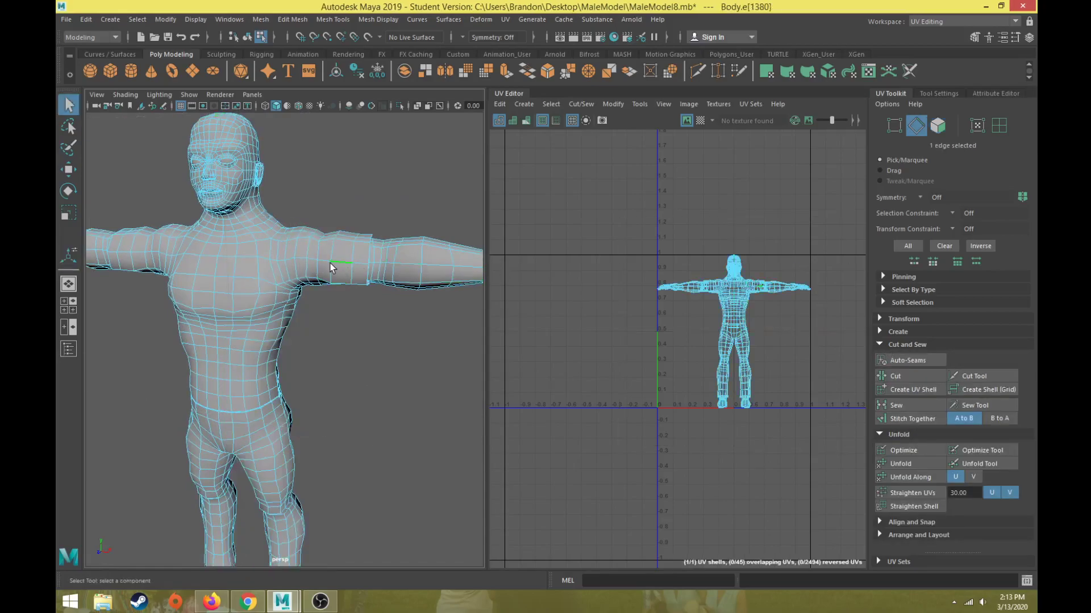
Step: Select the complete edge loop around the shoulder, where the arm meets the torso
scroll(328, 270, up, 2)
alt+middle_drag(324, 273, 306, 309)
alt+drag(306, 309, 316, 304)
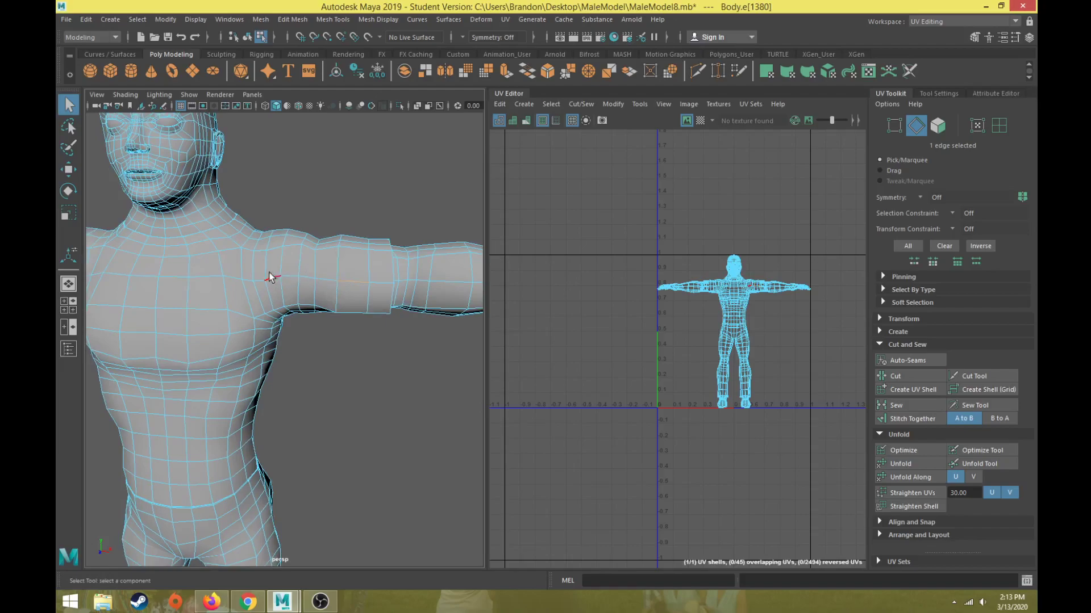
mouse_move(260, 274)
alt+mouse_down()
mouse_move(263, 259)
mouse_move(250, 253)
mouse_move(268, 304)
mouse_move(243, 326)
mouse_move(228, 319)
mouse_move(258, 291)
alt+mouse_up()
double_click(253, 261)
scroll(230, 317, up, 4)
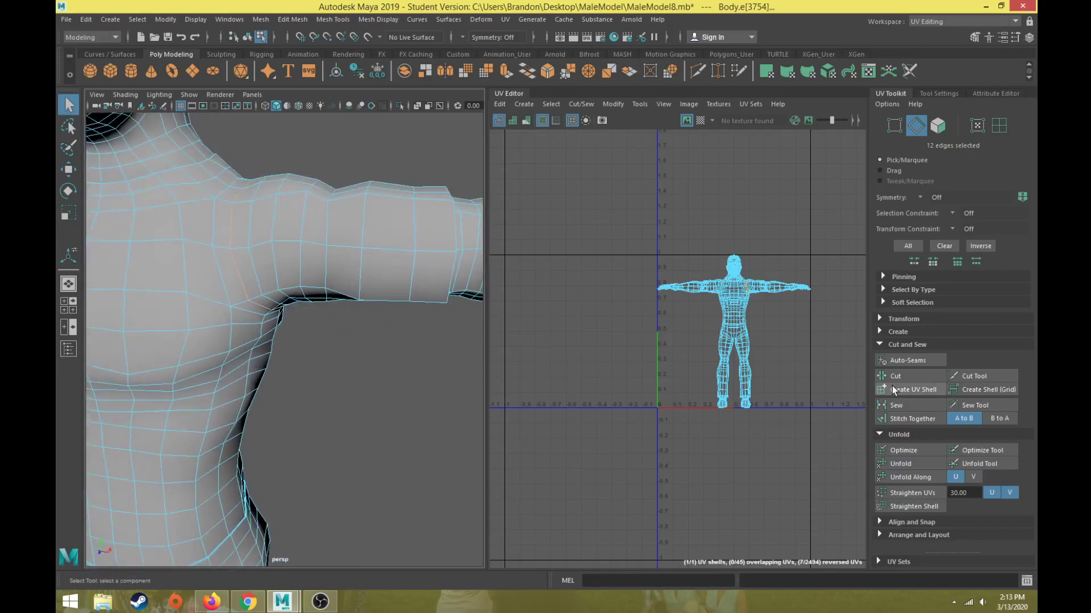
click(888, 345)
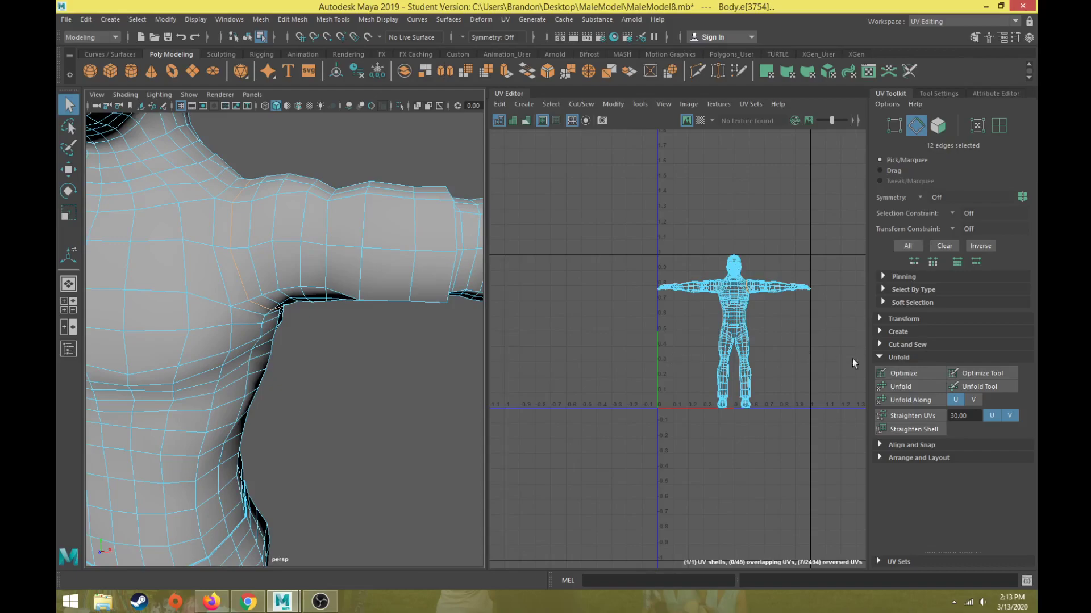
click(878, 345)
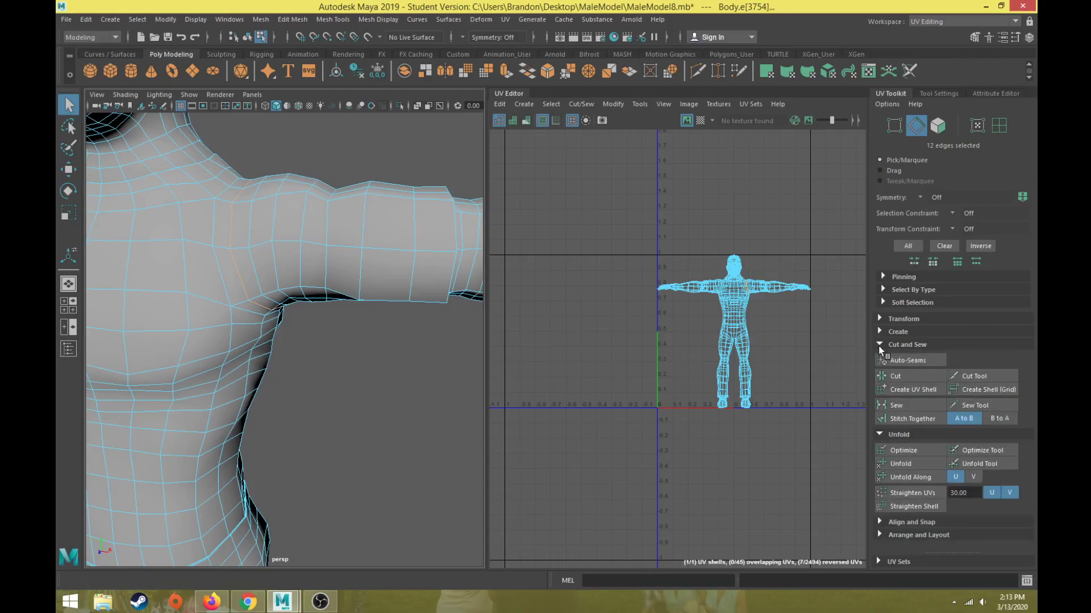
click(878, 346)
click(876, 356)
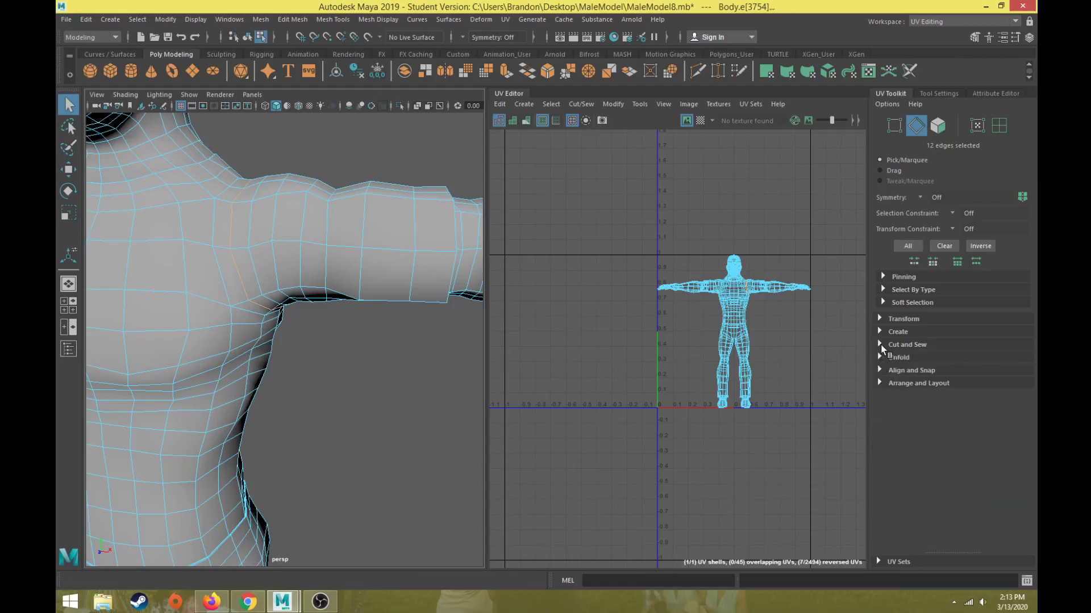
click(880, 345)
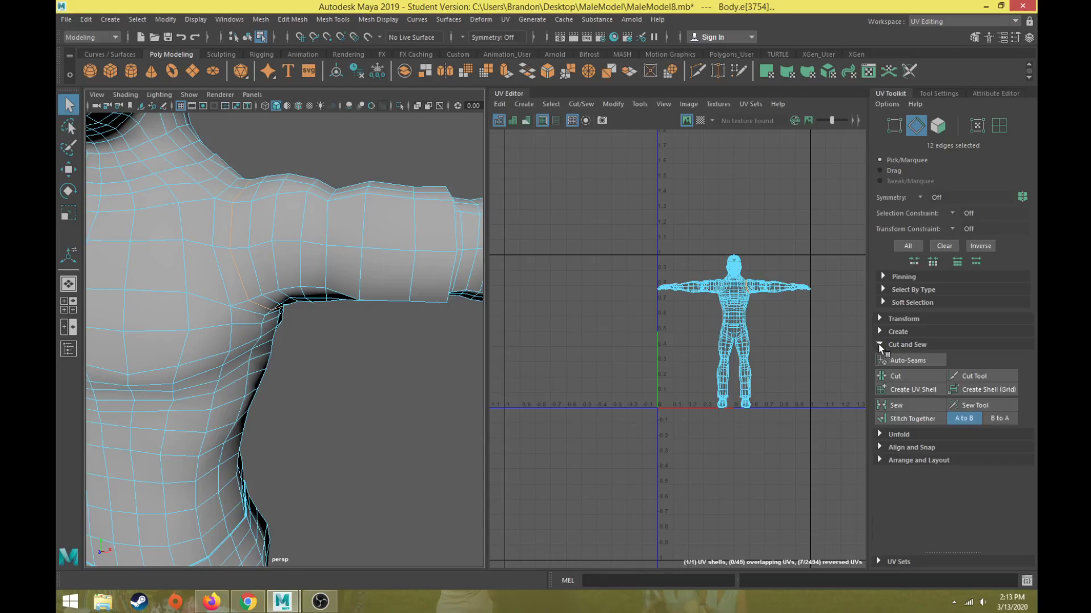
click(878, 434)
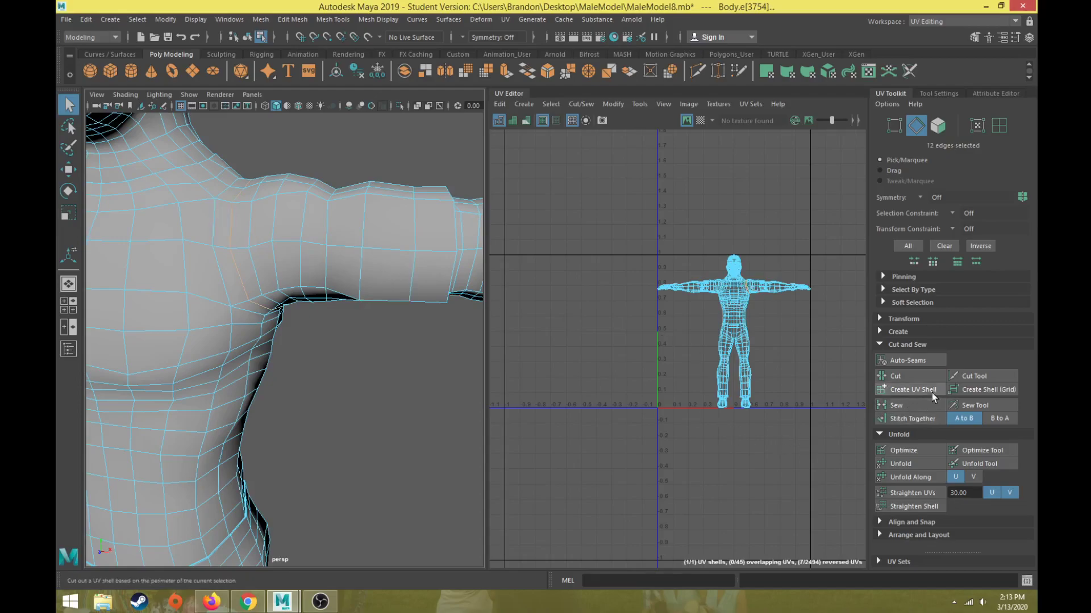
Step: Cut the UVs along the selected shoulder loop, then reselect that loop and sew it back together
click(915, 377)
click(358, 326)
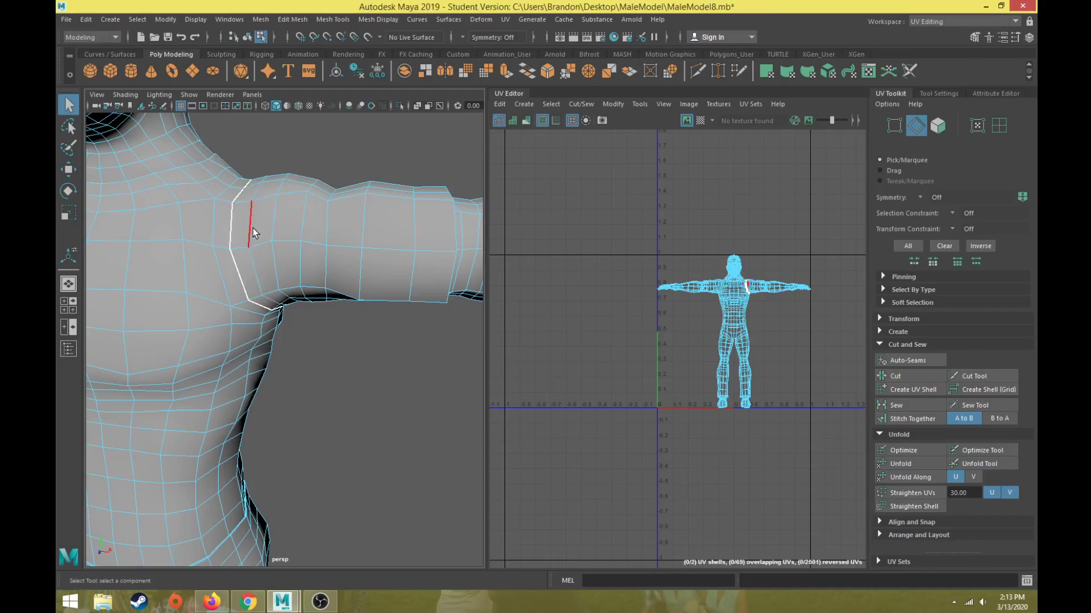
double_click(234, 230)
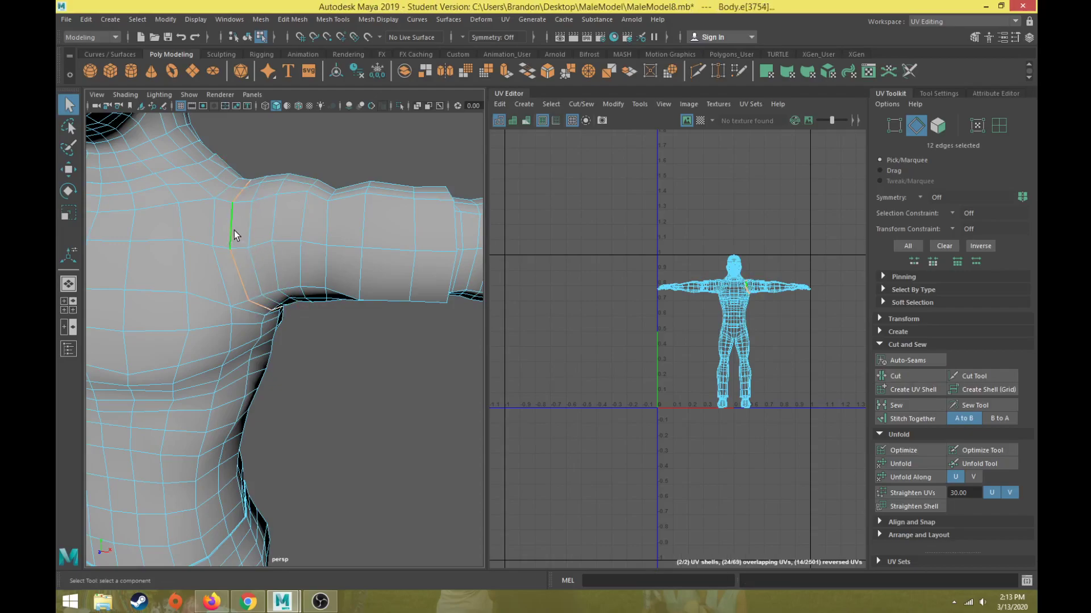
click(905, 407)
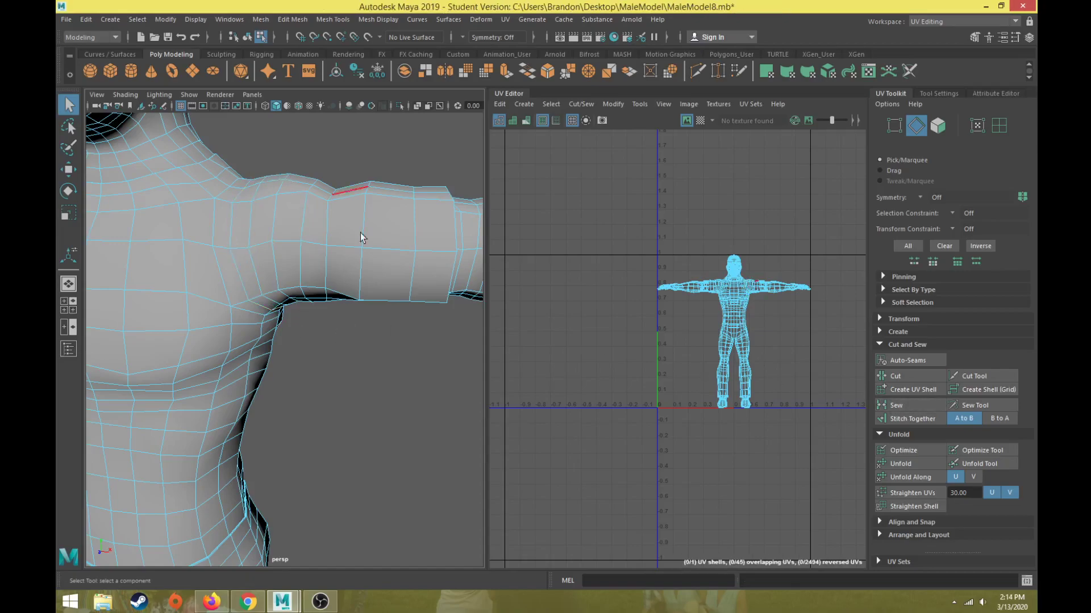
Step: Select the shoulder edge loop once more and repeat the UV cut and sew on it
double_click(231, 222)
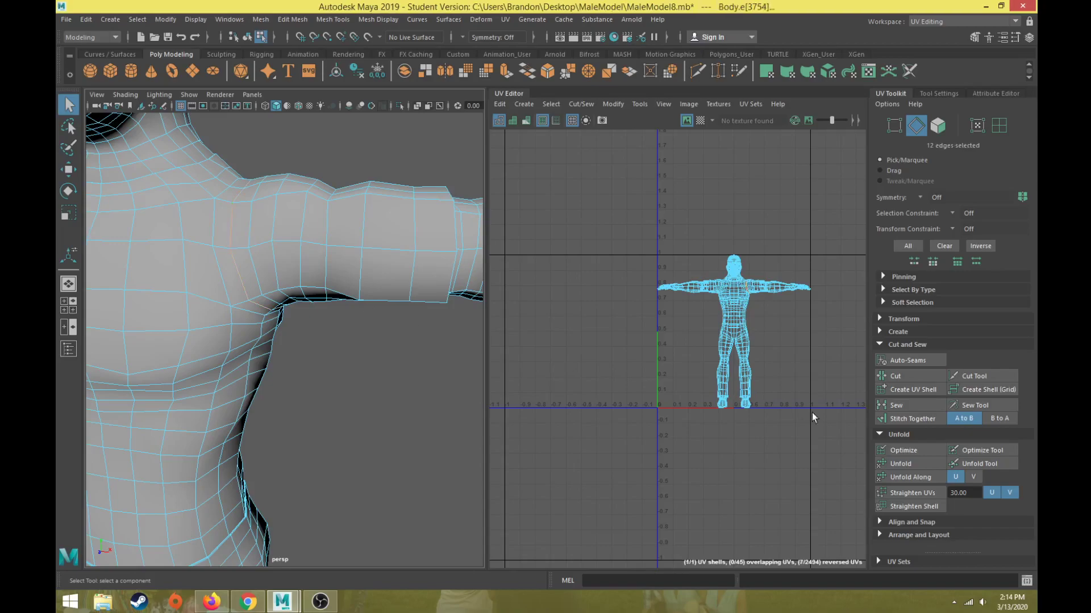
click(904, 376)
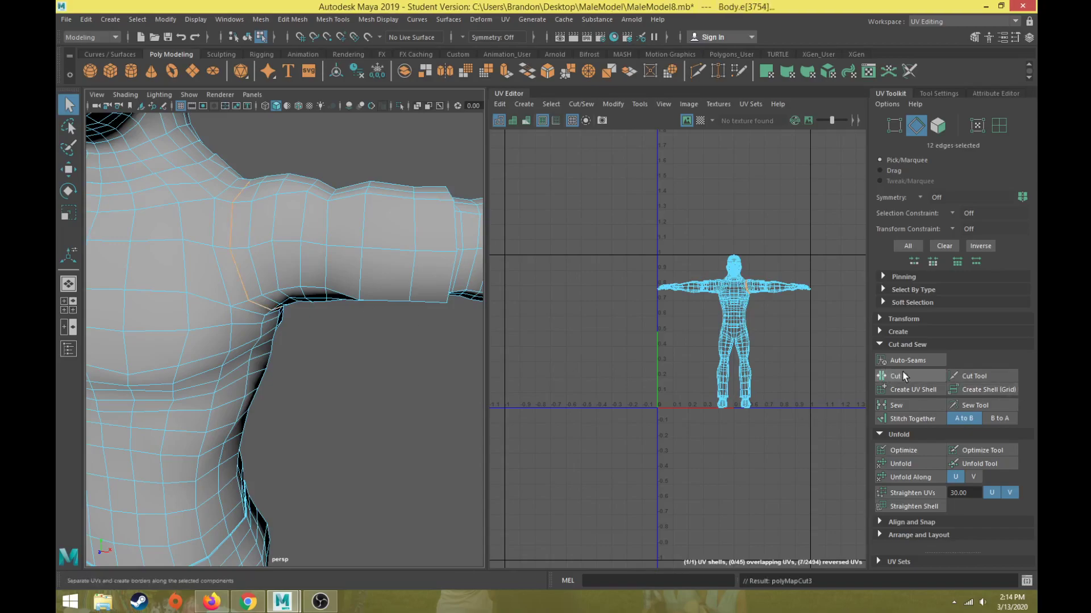
click(899, 404)
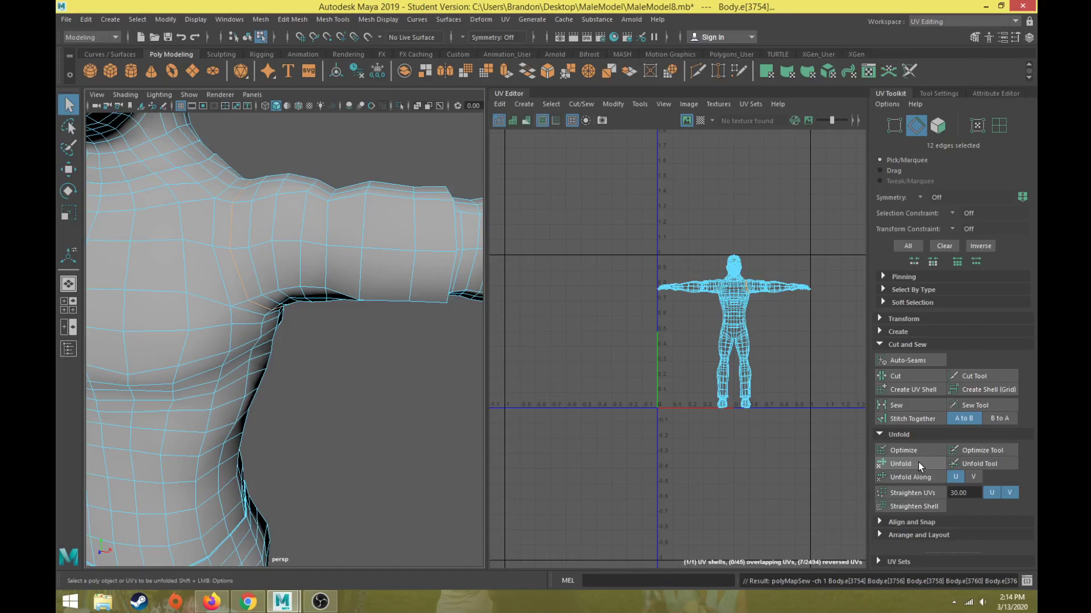
Step: Leave edge selection and select the whole body mesh as an object, with the full figure in view
scroll(319, 349, down, 10)
alt+drag(323, 360, 292, 285)
right_drag(292, 285, 314, 243)
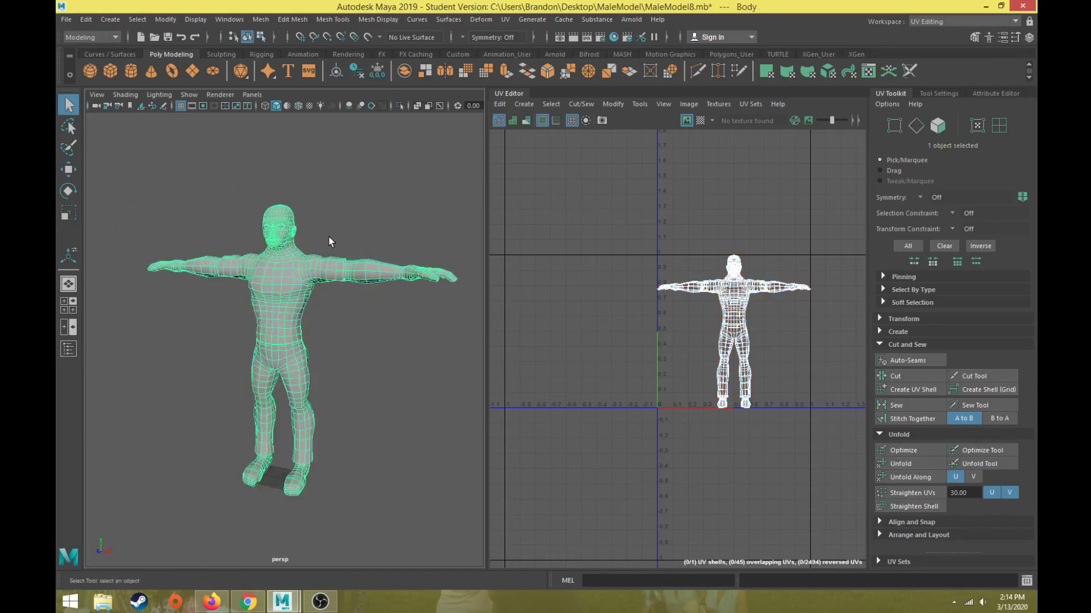